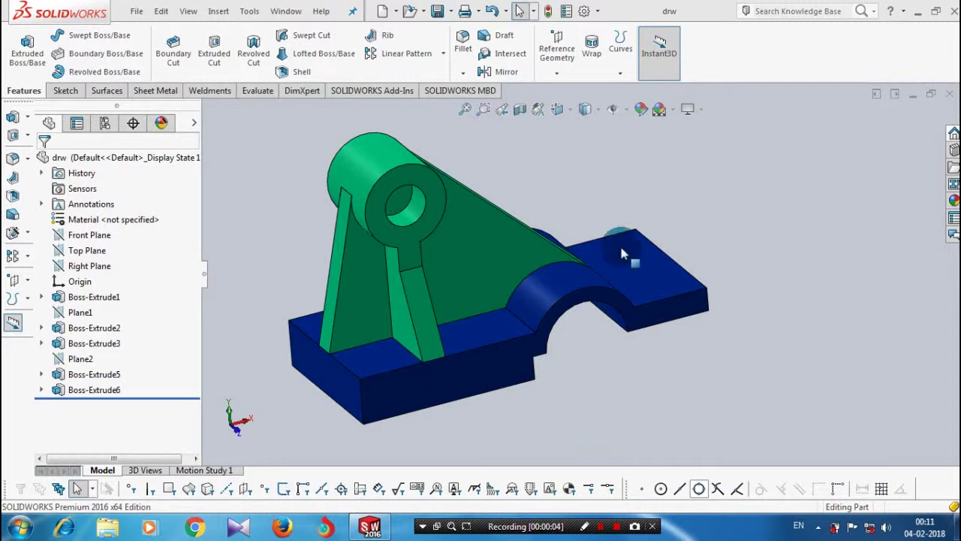
Clear the highlights on the bracket part and bring up the File menu
{"action": "left_click", "coordinate": [574, 182]}
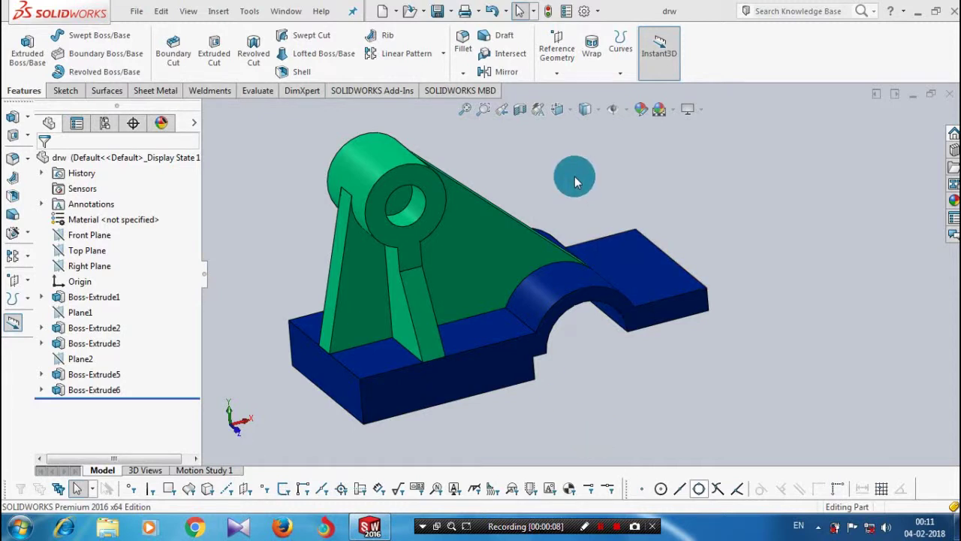
{"action": "left_click", "coordinate": [259, 142]}
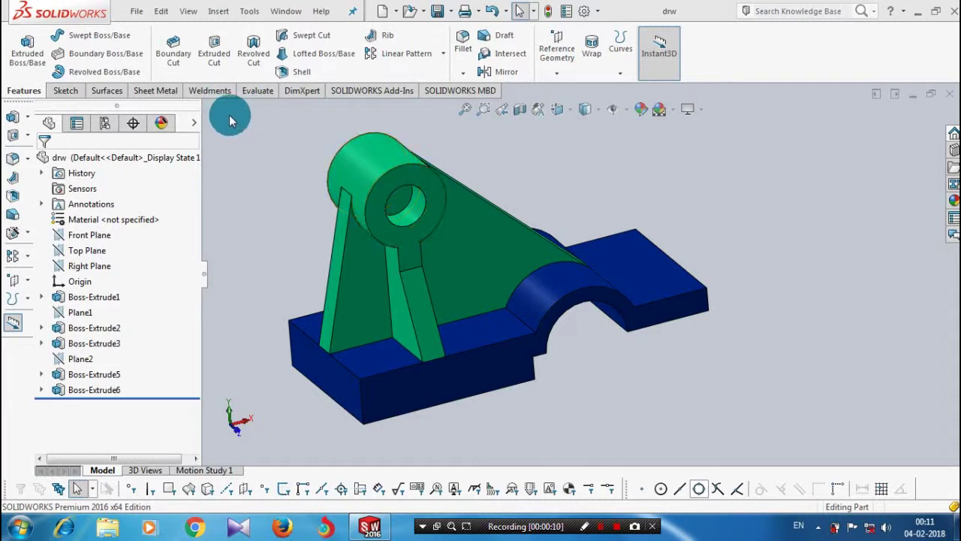
Save the bracket part and create a new Drawing document at the A3 (ISO) sheet size dialog
{"action": "left_click", "coordinate": [136, 10]}
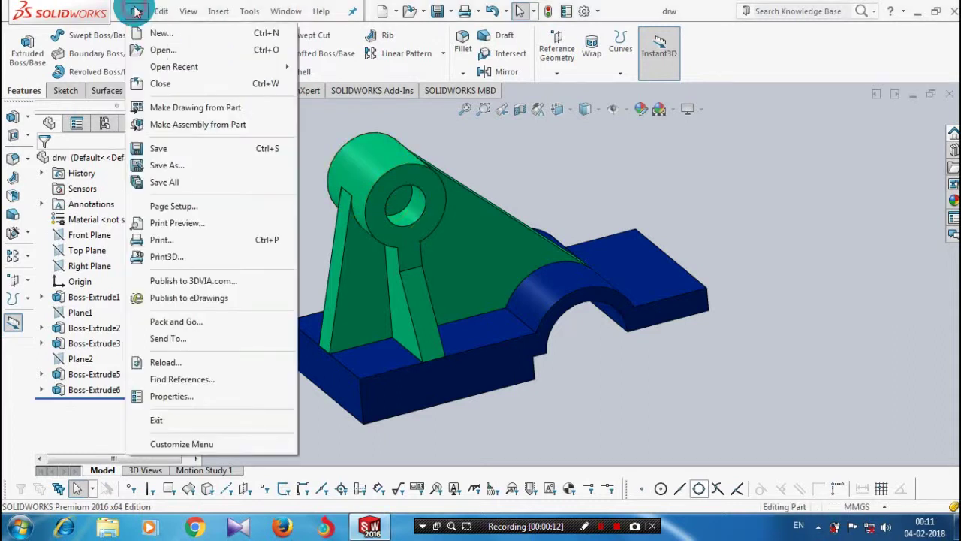
{"action": "left_click", "coordinate": [174, 148]}
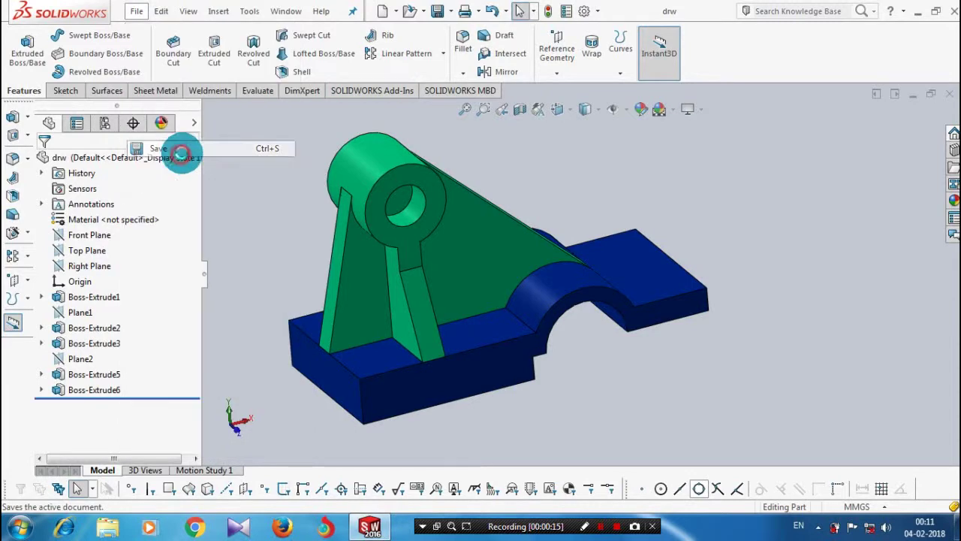
{"action": "left_click", "coordinate": [136, 10]}
{"action": "left_click", "coordinate": [167, 38]}
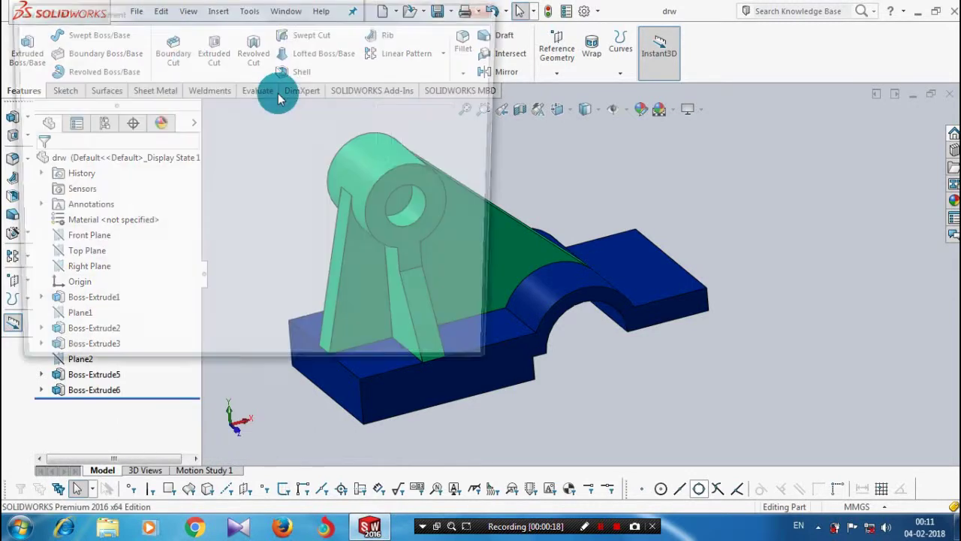
{"action": "left_click", "coordinate": [425, 133]}
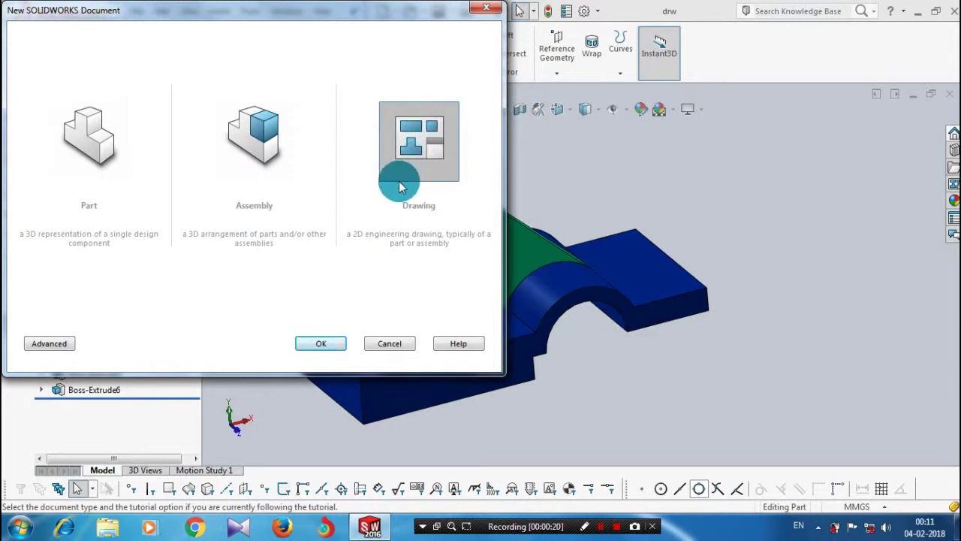
{"action": "left_click", "coordinate": [324, 343]}
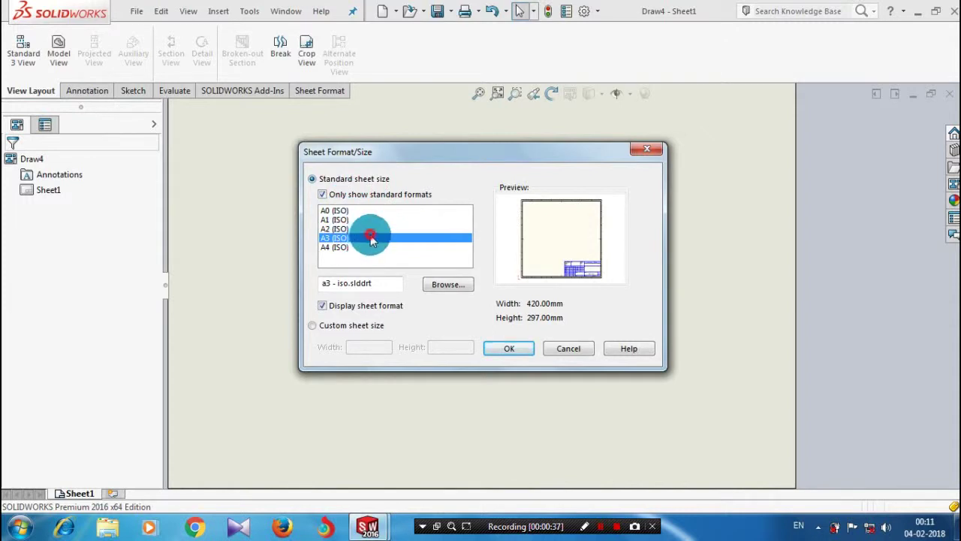
Accept the A3 (ISO) sheet and load the drw part for a model view
{"action": "left_click", "coordinate": [511, 348]}
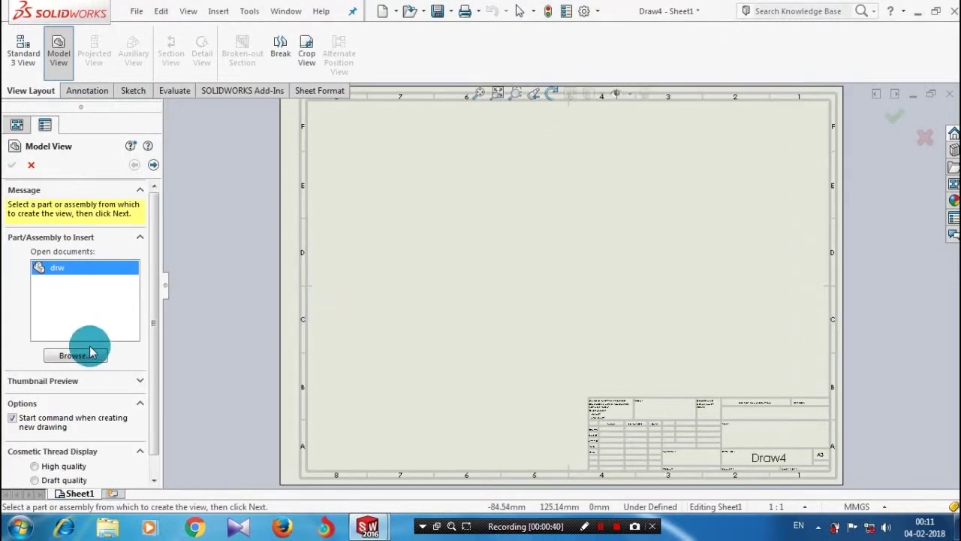
{"action": "left_click", "coordinate": [87, 360]}
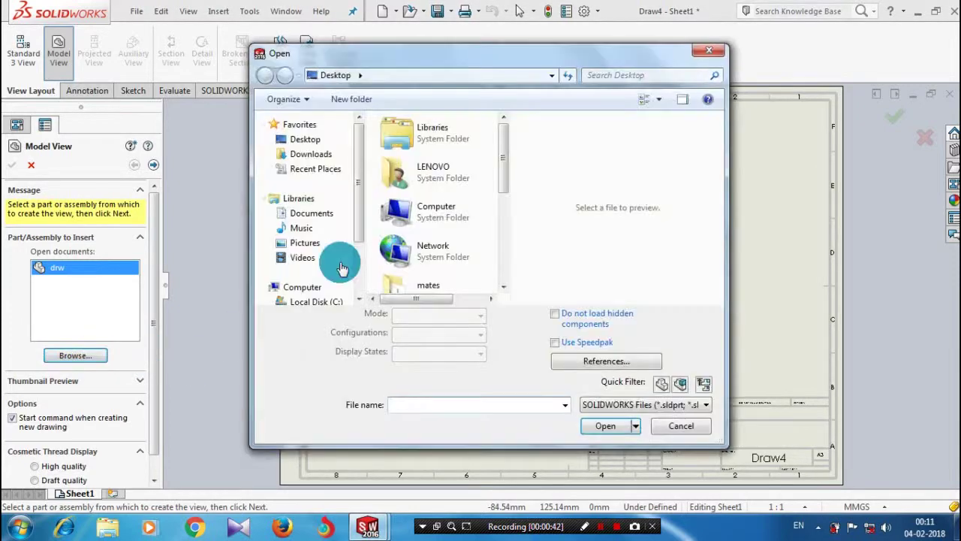
{"action": "left_click_drag", "start_coordinate": [504, 133], "coordinate": [503, 250]}
{"action": "left_click", "coordinate": [469, 208]}
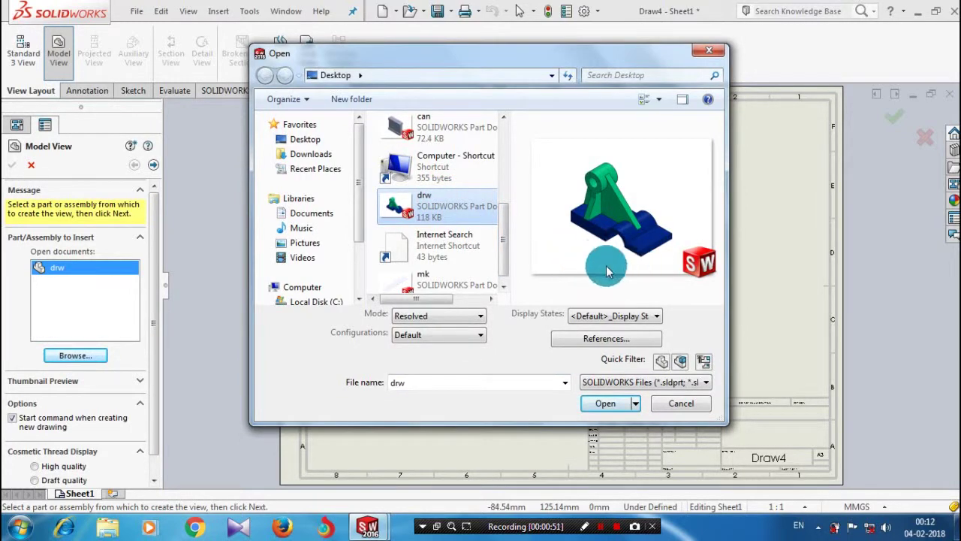
{"action": "left_click", "coordinate": [607, 404]}
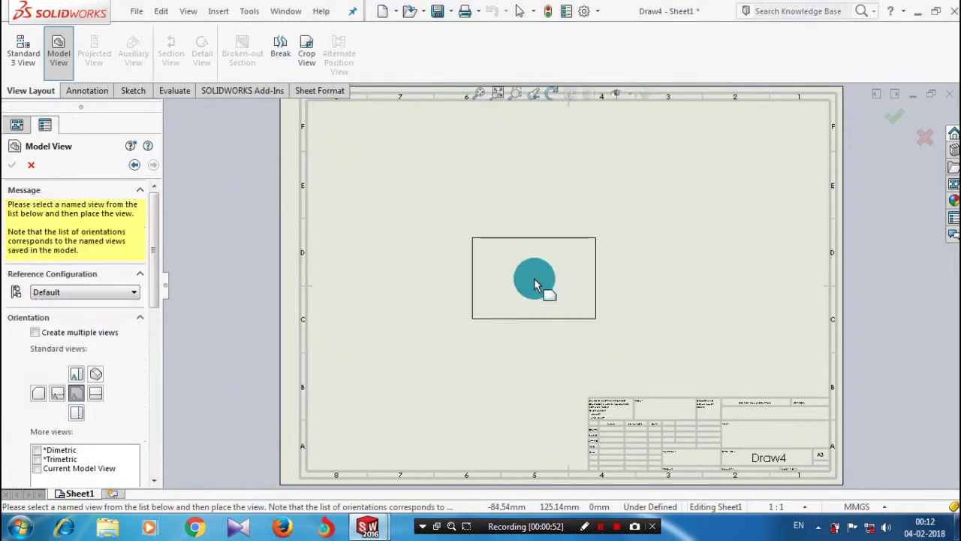
Place the front view, the top view below it and the side view to its right
{"action": "left_click", "coordinate": [468, 207]}
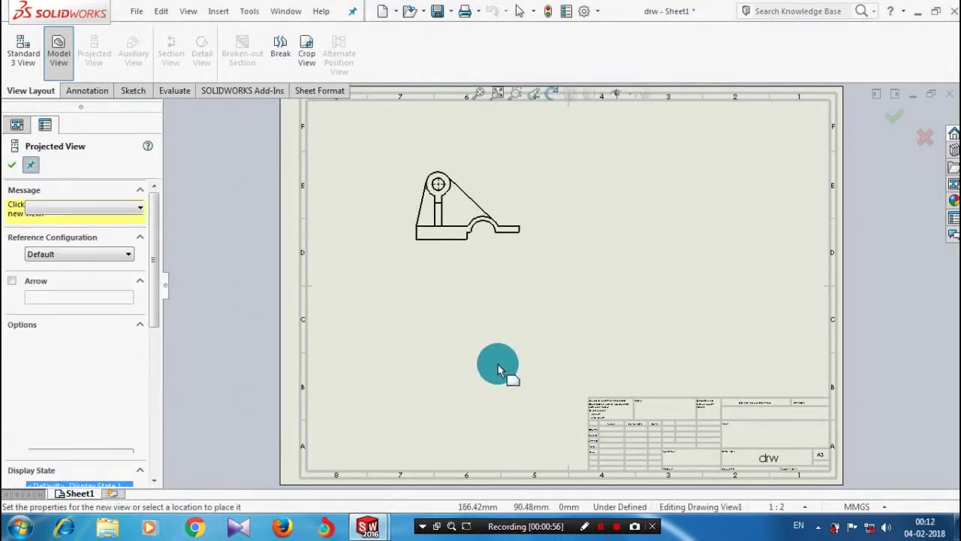
{"action": "left_click", "coordinate": [478, 333]}
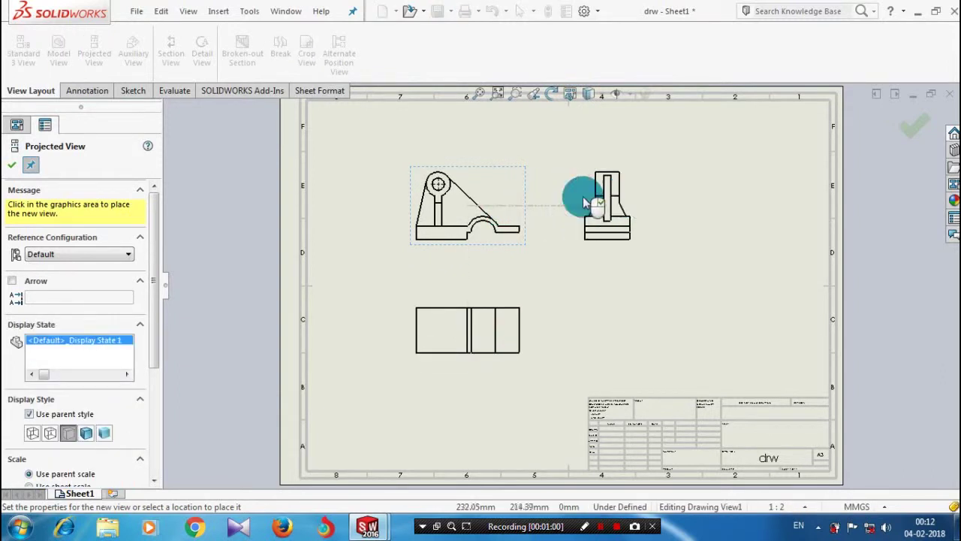
{"action": "left_click", "coordinate": [585, 198]}
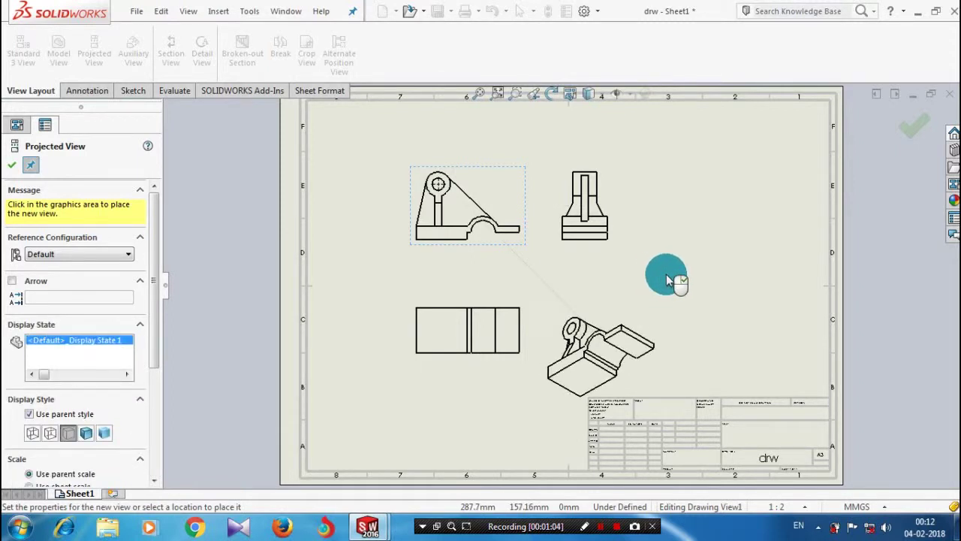
{"action": "key", "text": "Escape"}
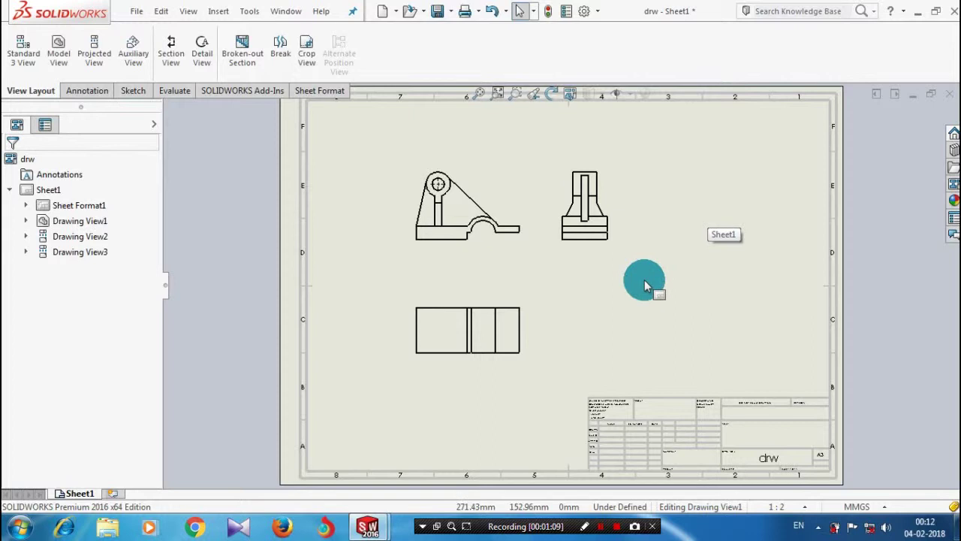
Set the front view's display style to Hidden Lines Visible
{"action": "scroll", "coordinate": [644, 272], "scroll_direction": "down", "scroll_amount": 3}
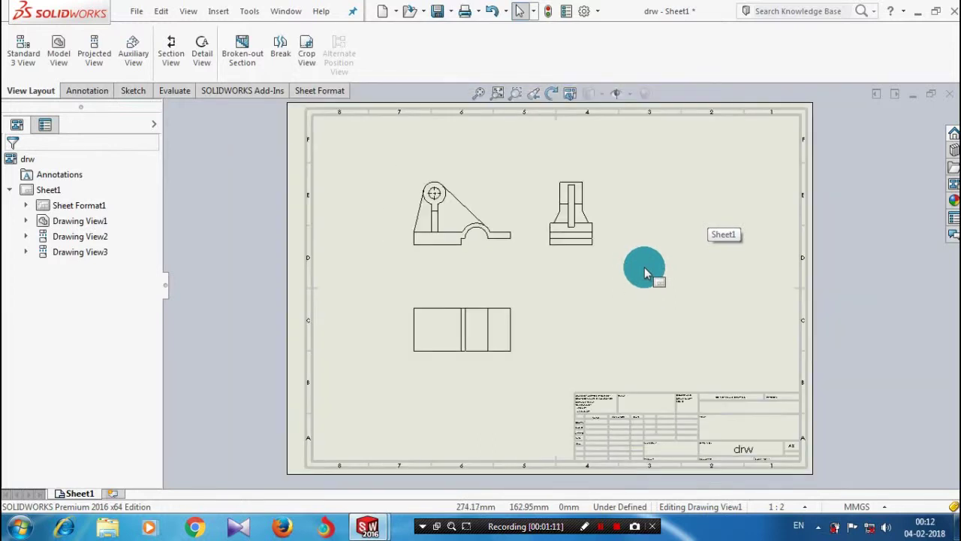
{"action": "key", "text": "f"}
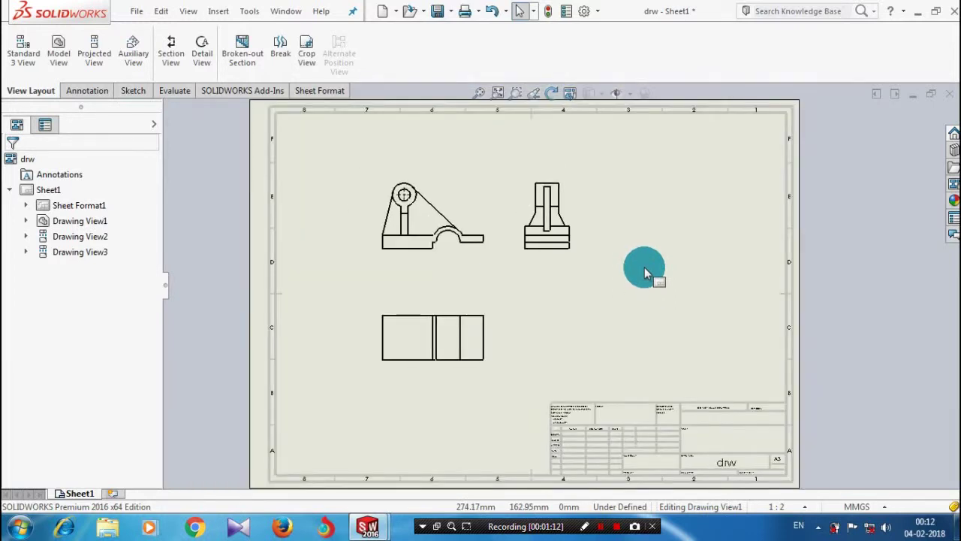
{"action": "scroll", "coordinate": [645, 267], "scroll_direction": "down", "scroll_amount": 1}
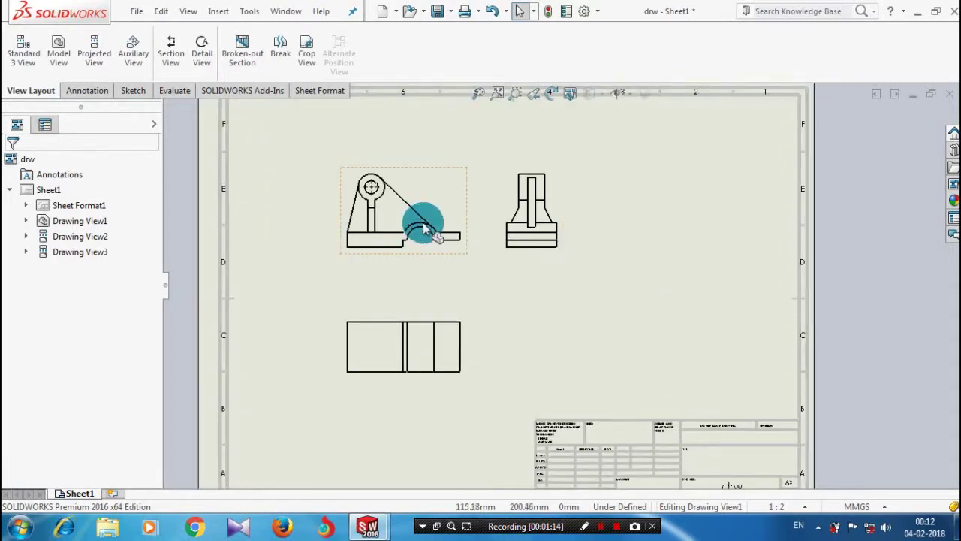
{"action": "double_click", "coordinate": [399, 217]}
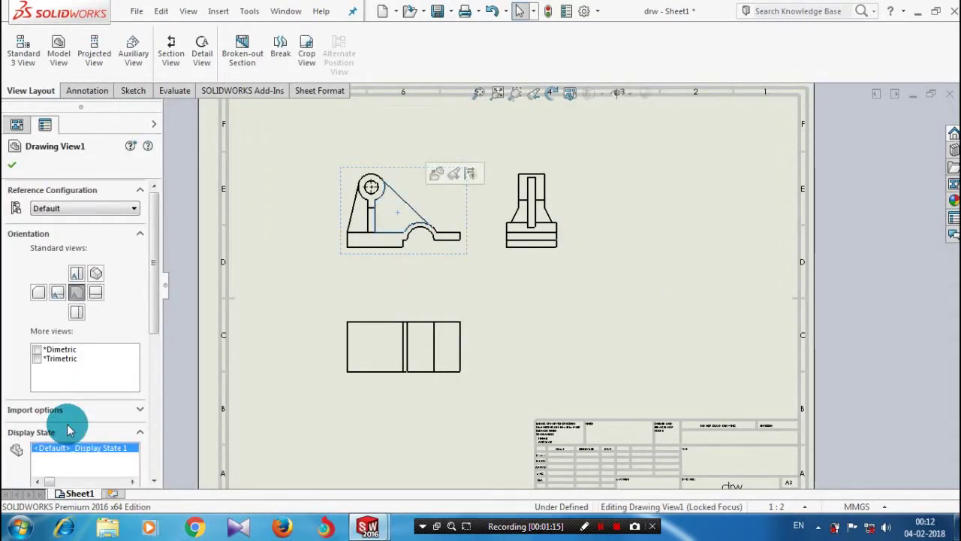
{"action": "left_click_drag", "start_coordinate": [159, 279], "coordinate": [155, 403]}
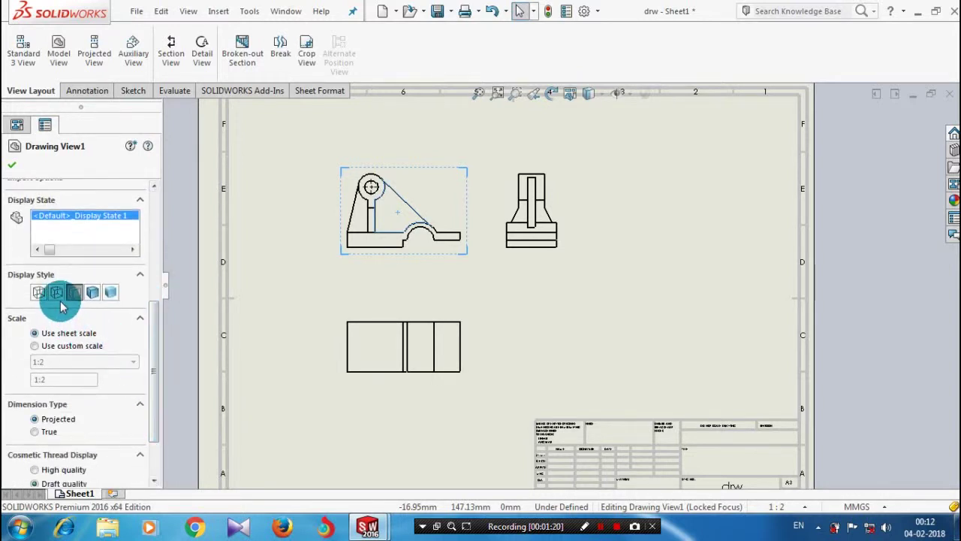
{"action": "left_click", "coordinate": [57, 292]}
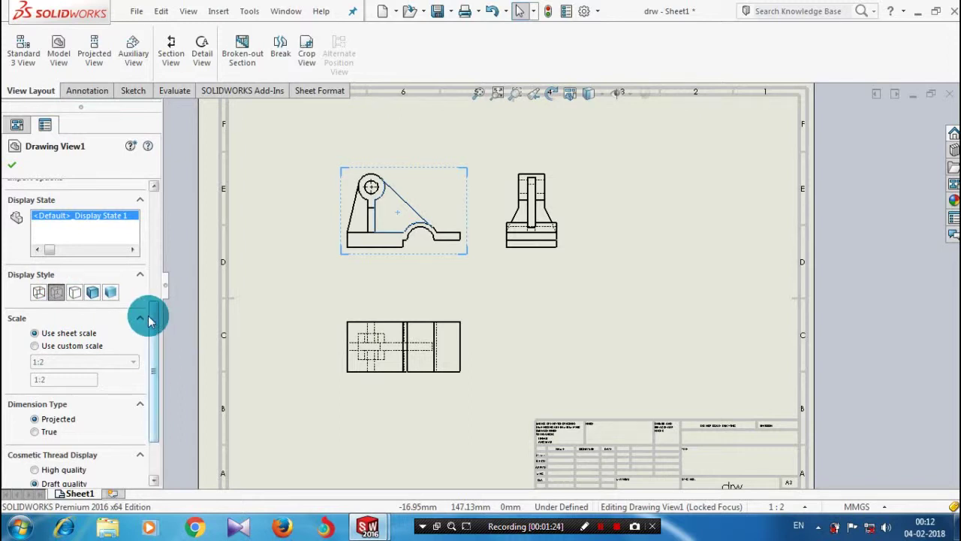
Switch the views to a custom scale using the model text scale
{"action": "left_click_drag", "start_coordinate": [156, 328], "coordinate": [153, 332]}
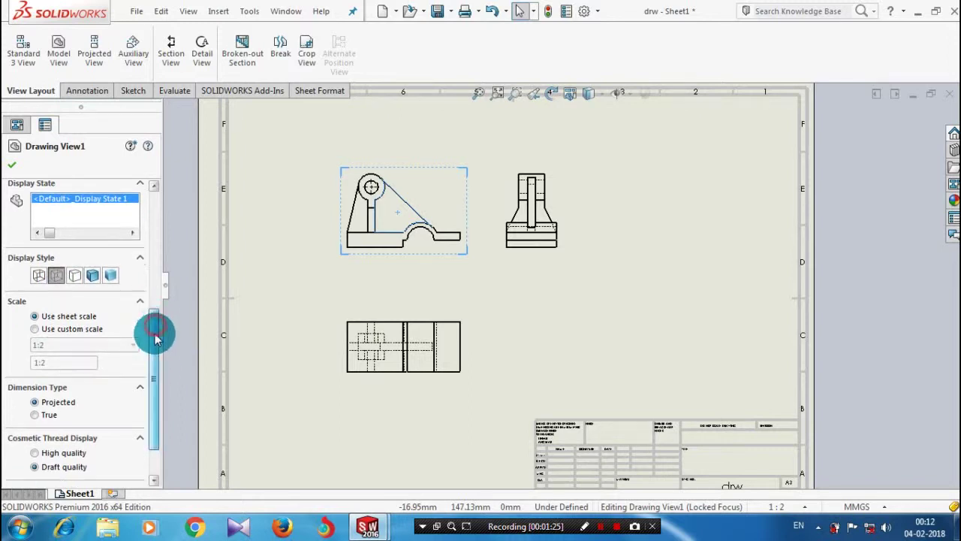
{"action": "left_click", "coordinate": [35, 329]}
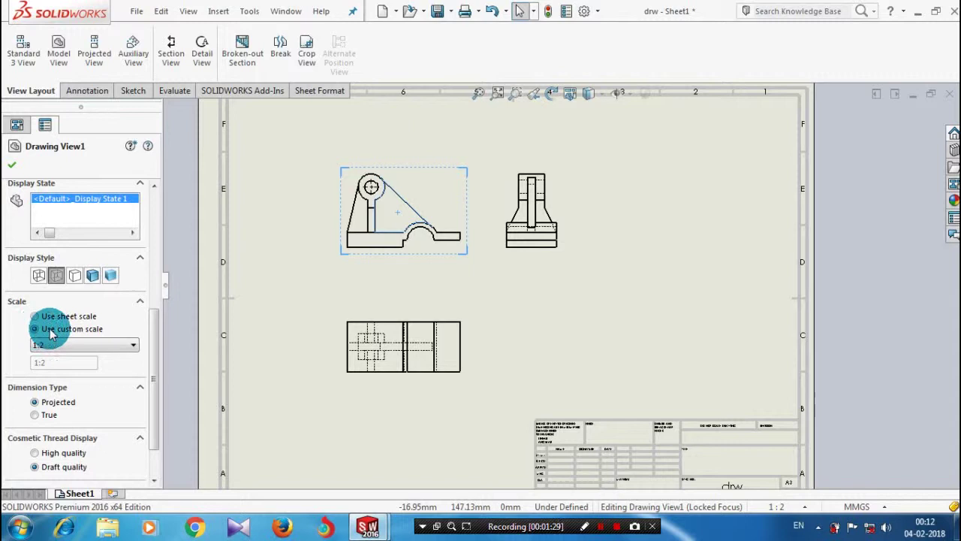
{"action": "left_click", "coordinate": [123, 347]}
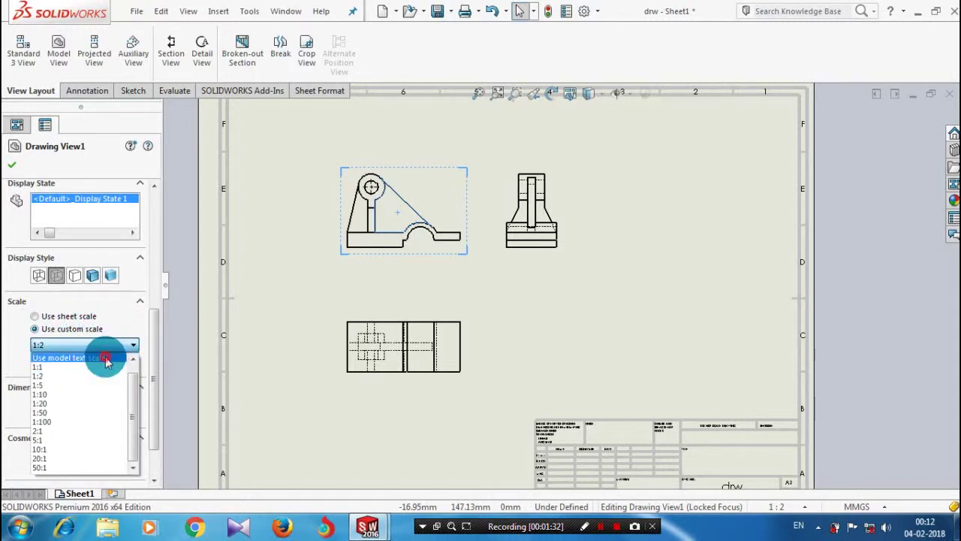
{"action": "left_click", "coordinate": [106, 360]}
Move the side view farther right and the top view lower, then select the front view
{"action": "left_click", "coordinate": [657, 331]}
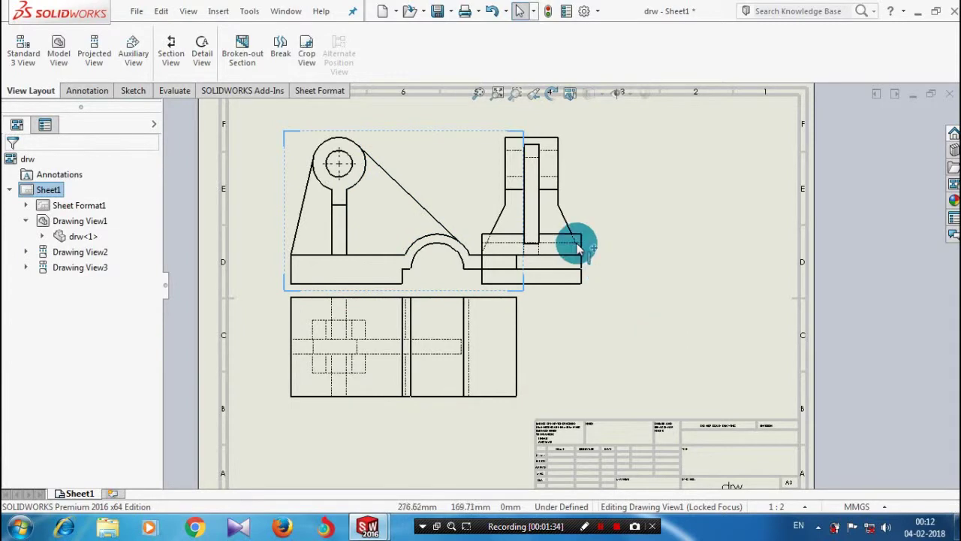
{"action": "left_click", "coordinate": [564, 215]}
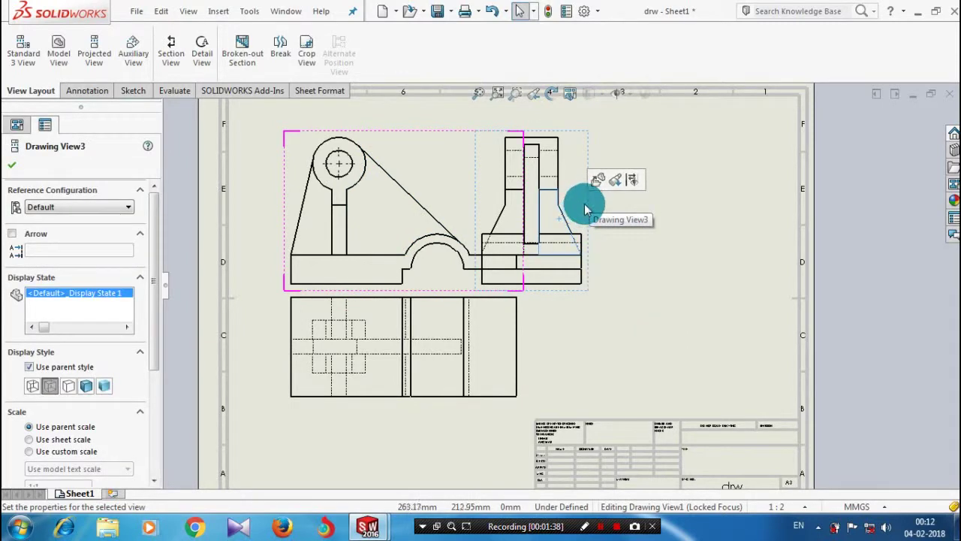
{"action": "mouse_move", "coordinate": [585, 209]}
{"action": "left_mouse_down"}
{"action": "mouse_move", "coordinate": [583, 200]}
{"action": "mouse_move", "coordinate": [676, 202]}
{"action": "left_mouse_up"}
{"action": "left_click", "coordinate": [670, 340]}
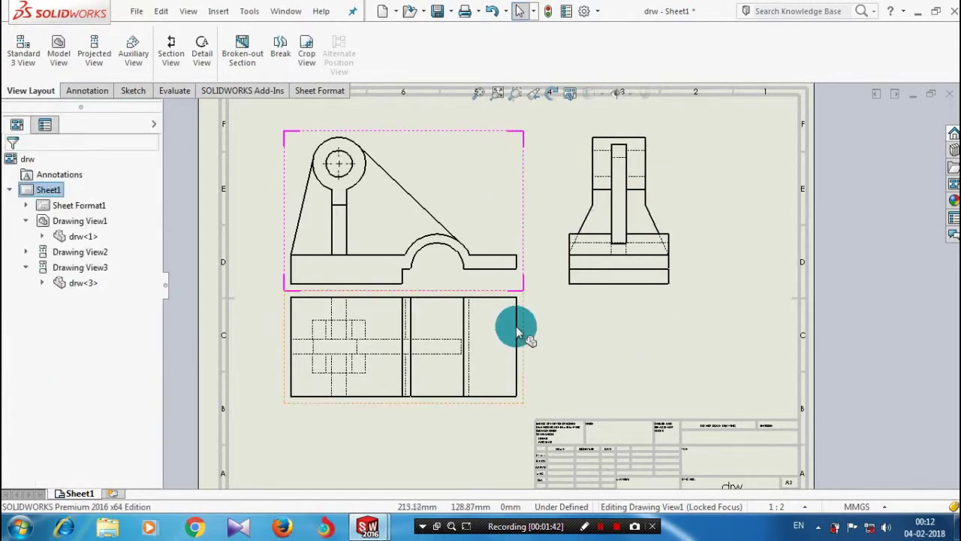
{"action": "mouse_move", "coordinate": [517, 328]}
{"action": "left_mouse_down"}
{"action": "mouse_move", "coordinate": [526, 322]}
{"action": "mouse_move", "coordinate": [526, 359]}
{"action": "left_mouse_up"}
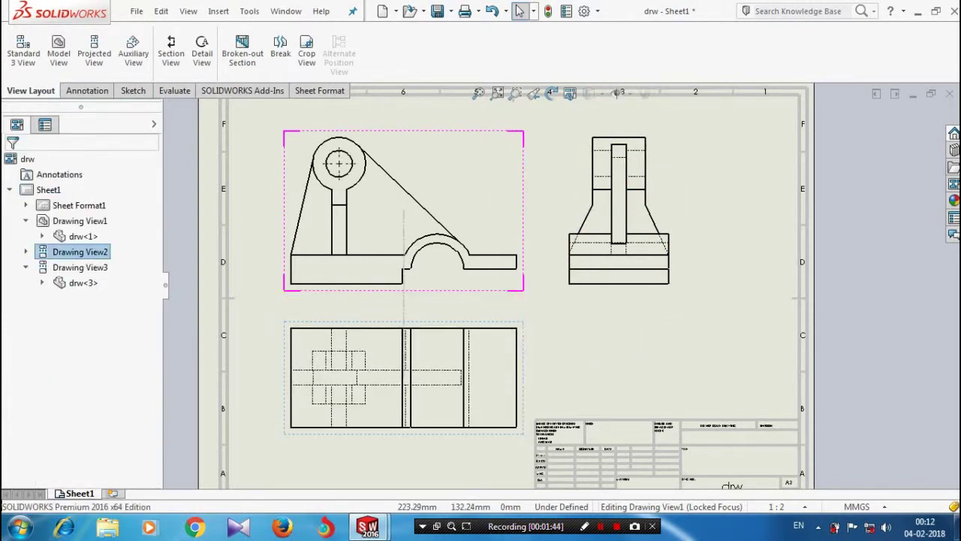
{"action": "left_click", "coordinate": [618, 321]}
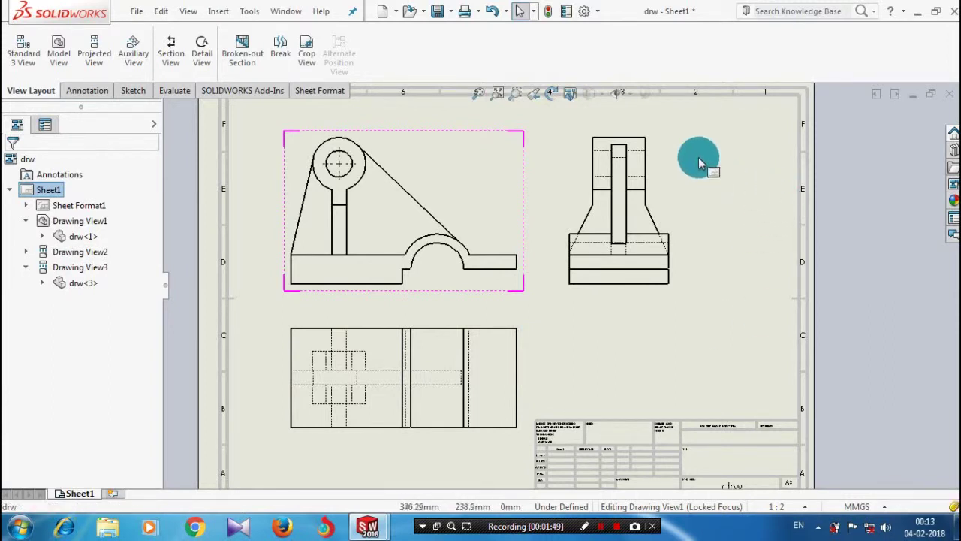
{"action": "left_click", "coordinate": [337, 197]}
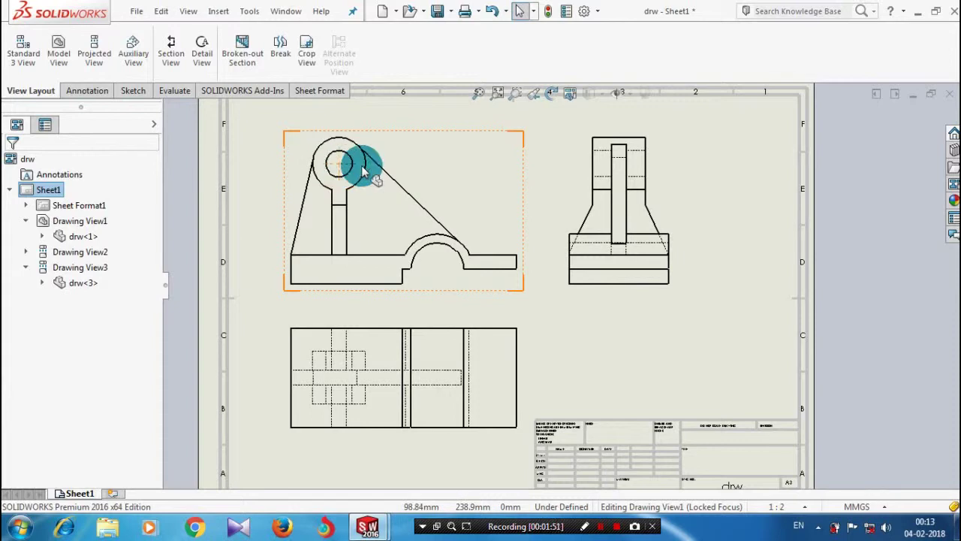
{"action": "key", "text": "f"}
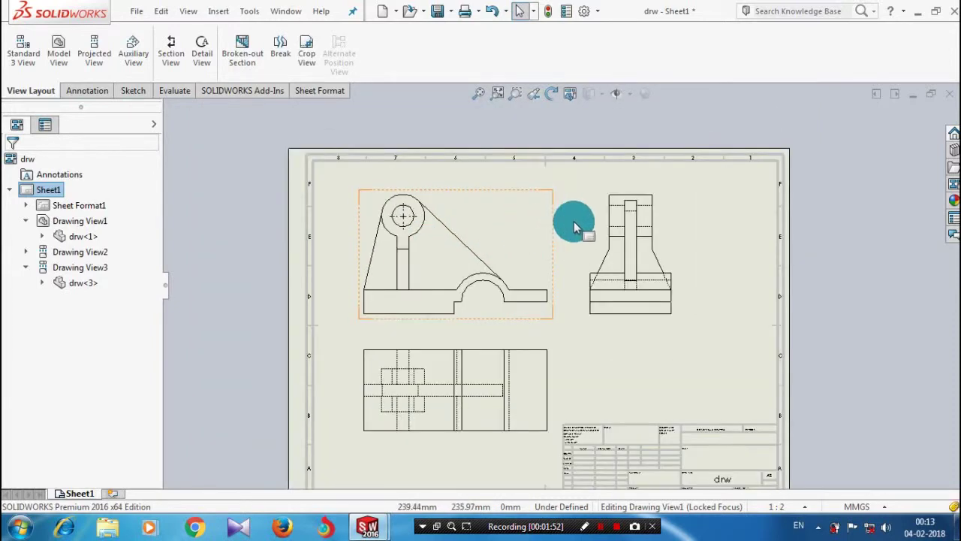
Draw a vertical section cutting line through the front view's hole
{"action": "left_click", "coordinate": [175, 50]}
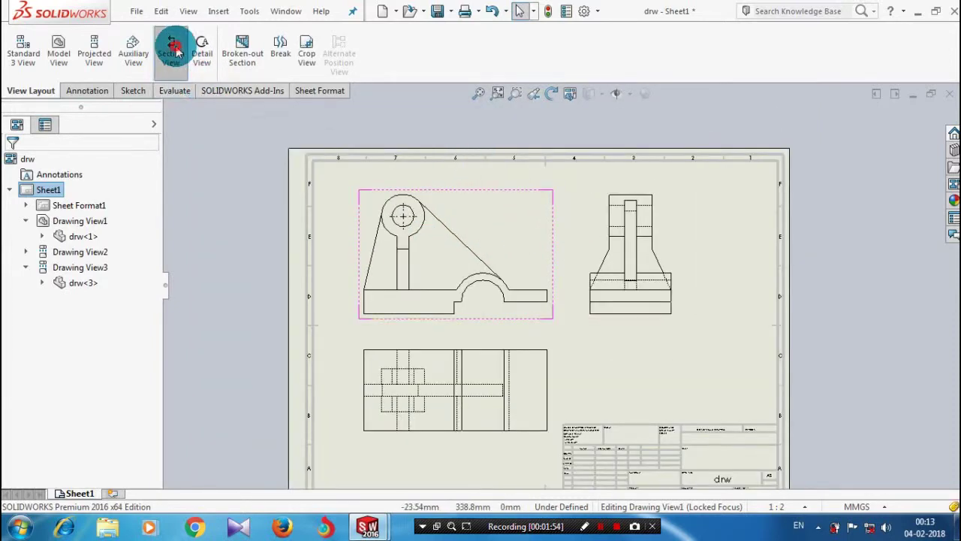
{"action": "scroll", "coordinate": [420, 226], "scroll_direction": "down", "scroll_amount": 4}
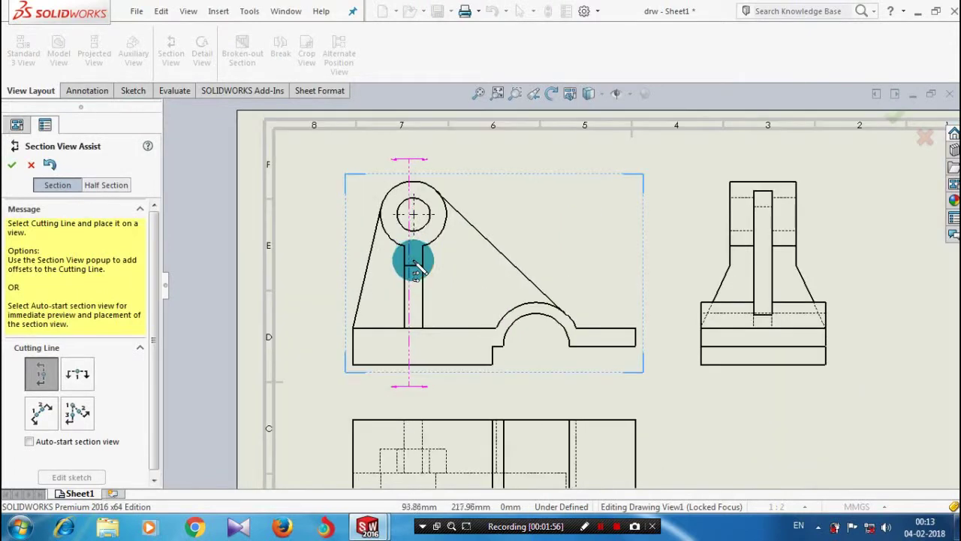
{"action": "left_click", "coordinate": [414, 267]}
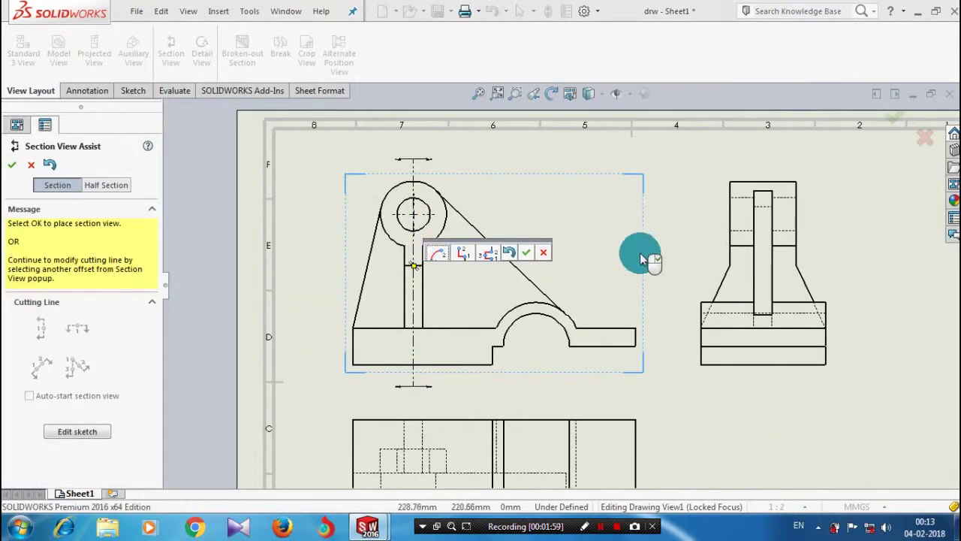
{"action": "left_click", "coordinate": [526, 251]}
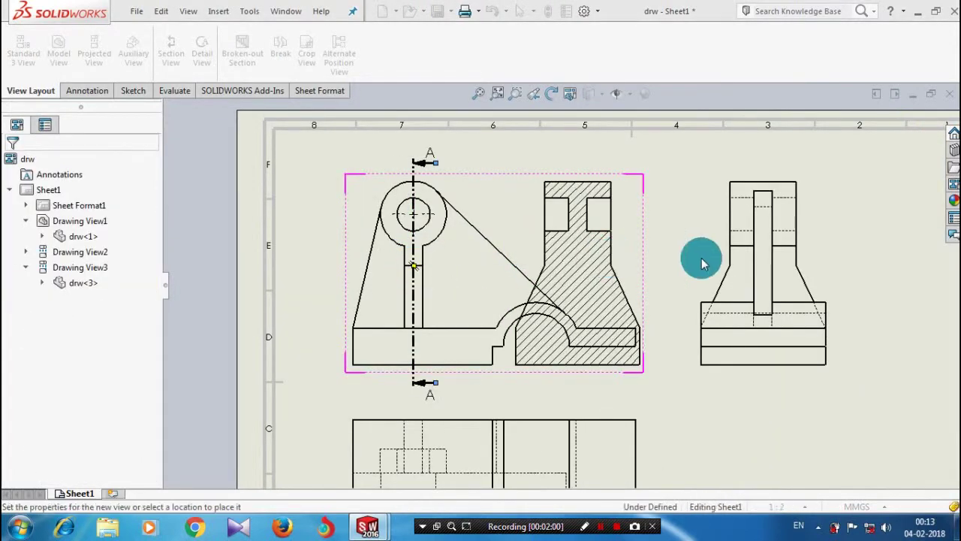
{"action": "scroll", "coordinate": [703, 258], "scroll_direction": "up", "scroll_amount": 2}
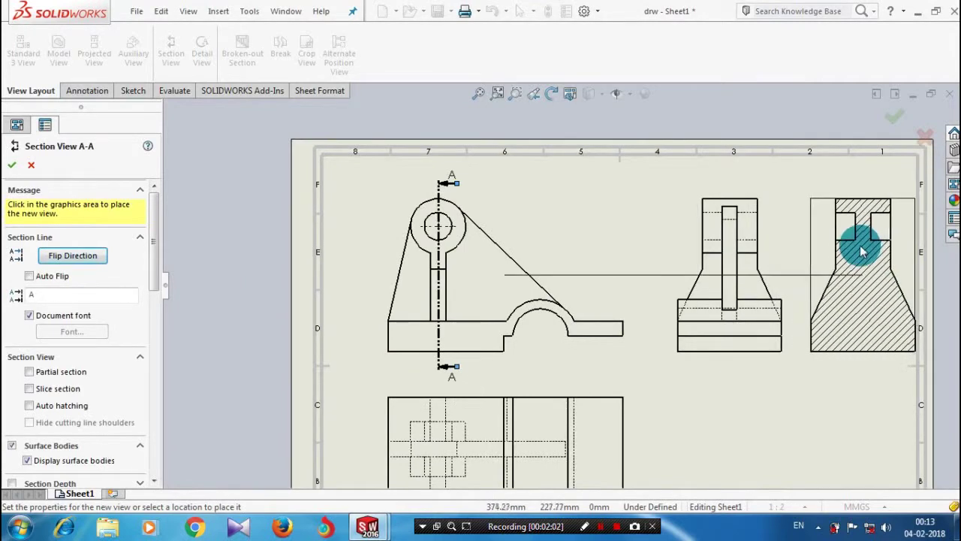
Place Section View A-A right of the side view and confirm it
{"action": "left_click", "coordinate": [852, 341]}
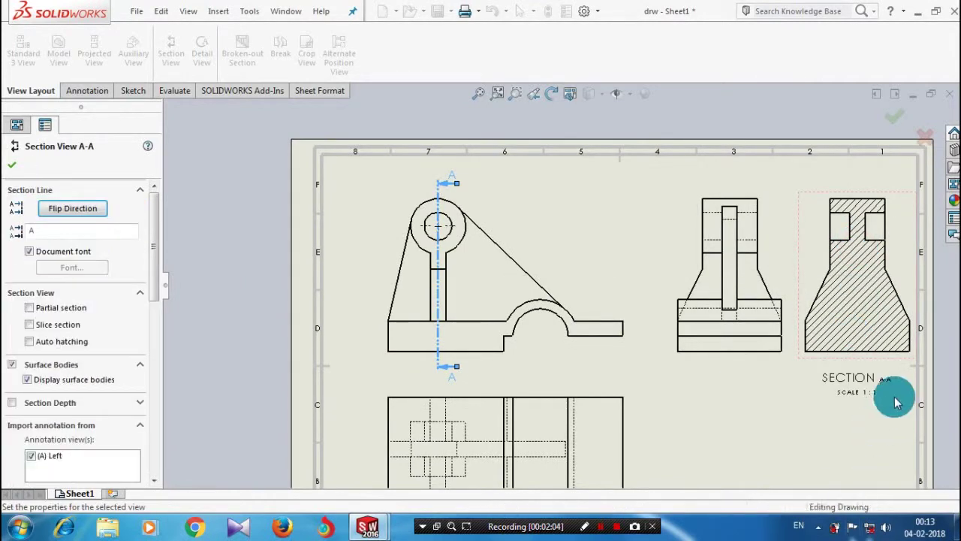
{"action": "scroll", "coordinate": [884, 408], "scroll_direction": "up", "scroll_amount": 2}
{"action": "scroll", "coordinate": [781, 396], "scroll_direction": "down", "scroll_amount": 3}
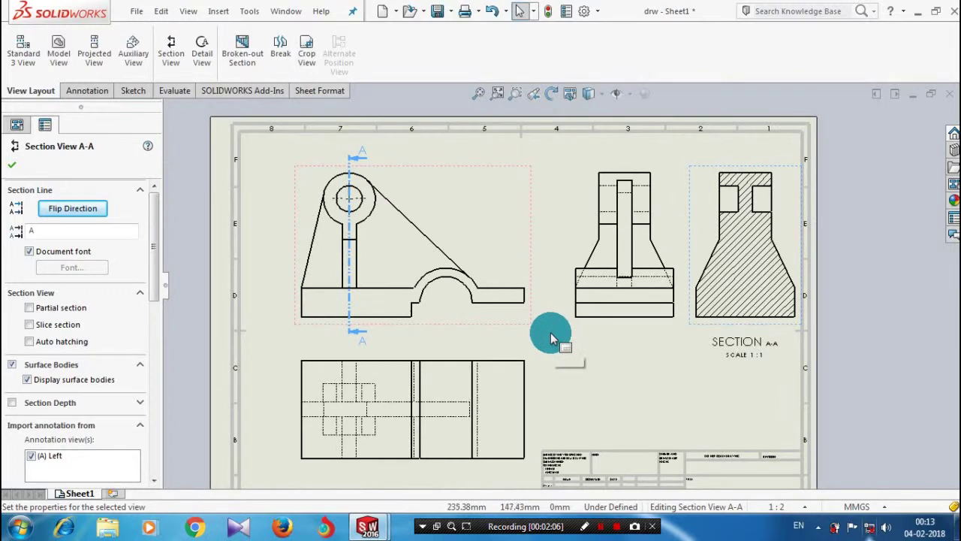
{"action": "left_click", "coordinate": [9, 167]}
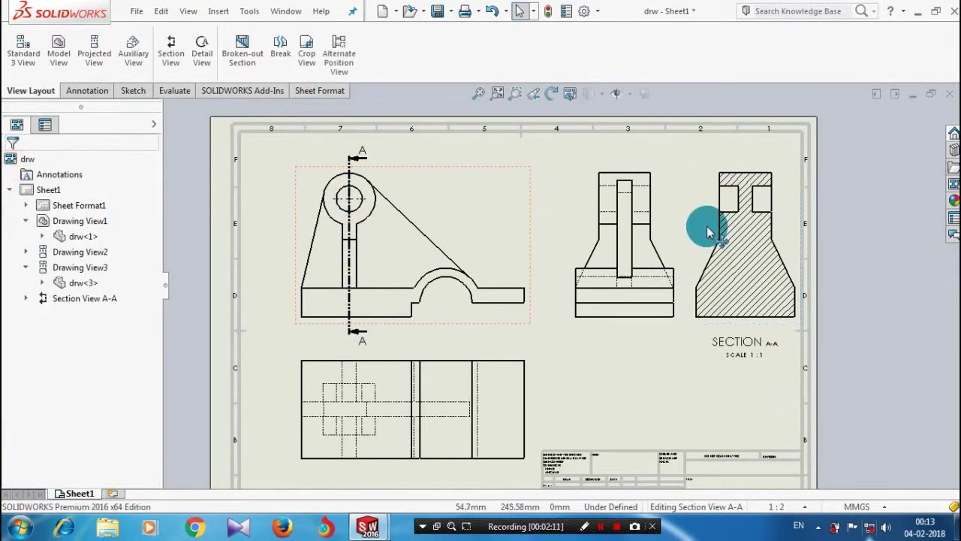
{"action": "scroll", "coordinate": [488, 184], "scroll_direction": "down", "scroll_amount": 1}
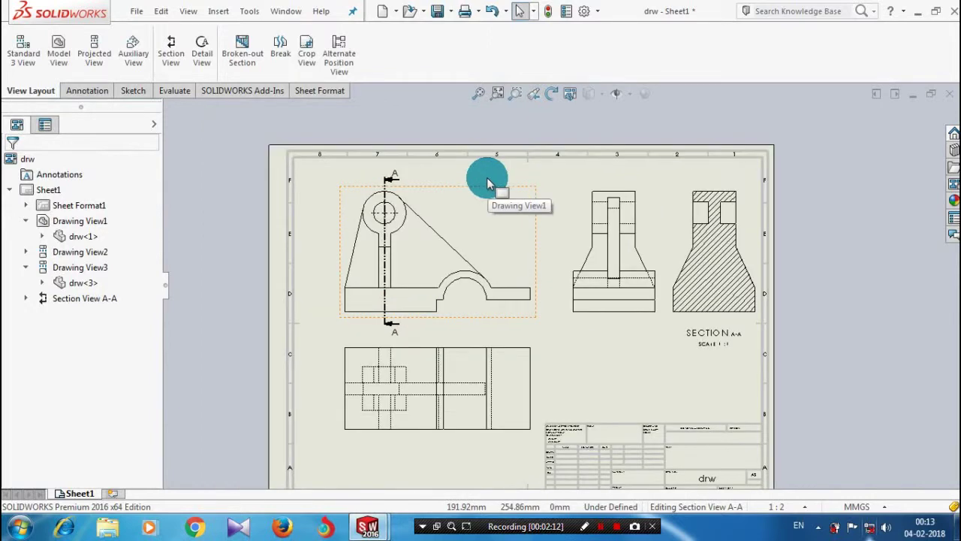
{"action": "scroll", "coordinate": [523, 252], "scroll_direction": "down", "scroll_amount": 1}
{"action": "scroll", "coordinate": [594, 379], "scroll_direction": "up", "scroll_amount": 2}
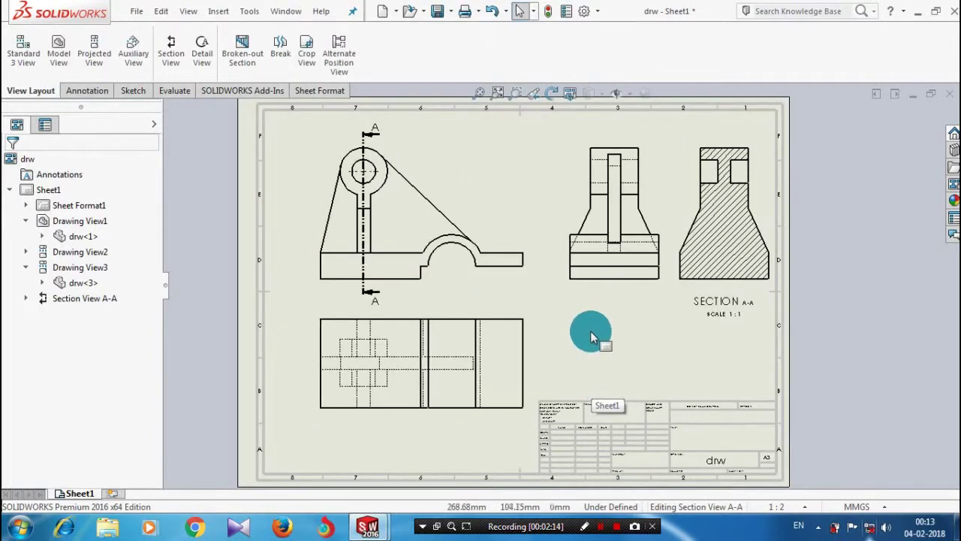
{"action": "scroll", "coordinate": [591, 337], "scroll_direction": "up", "scroll_amount": 1}
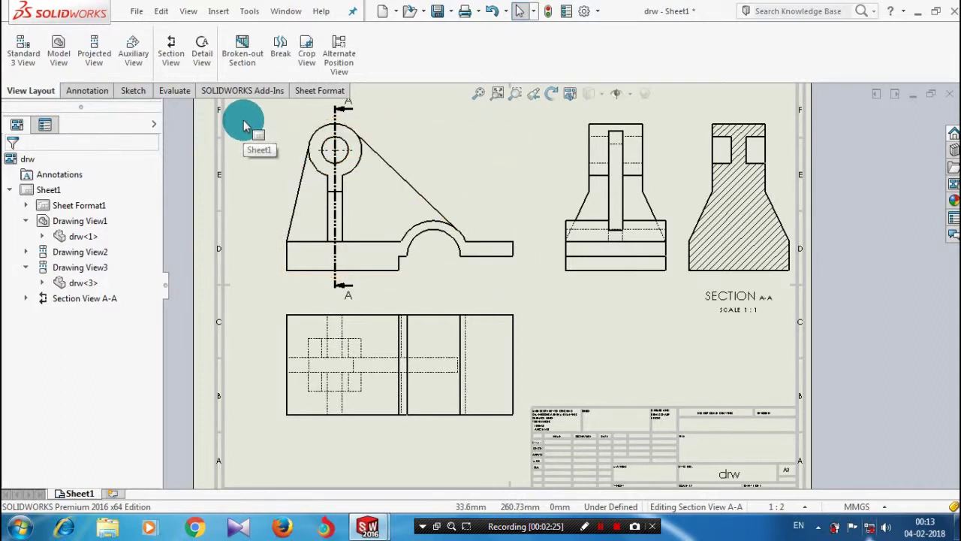
Switch the CommandManager to the Annotation tab
{"action": "left_click", "coordinate": [85, 93]}
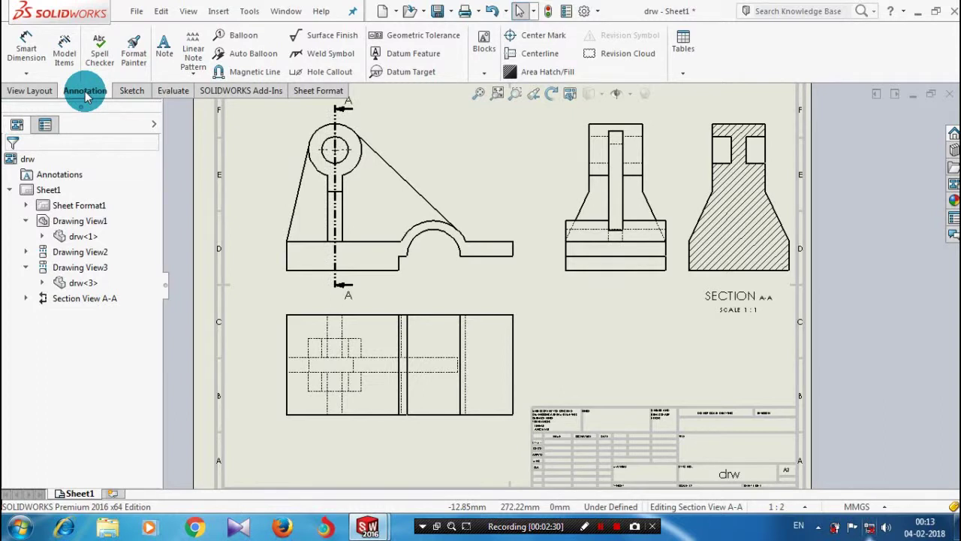
{"action": "left_click", "coordinate": [29, 73]}
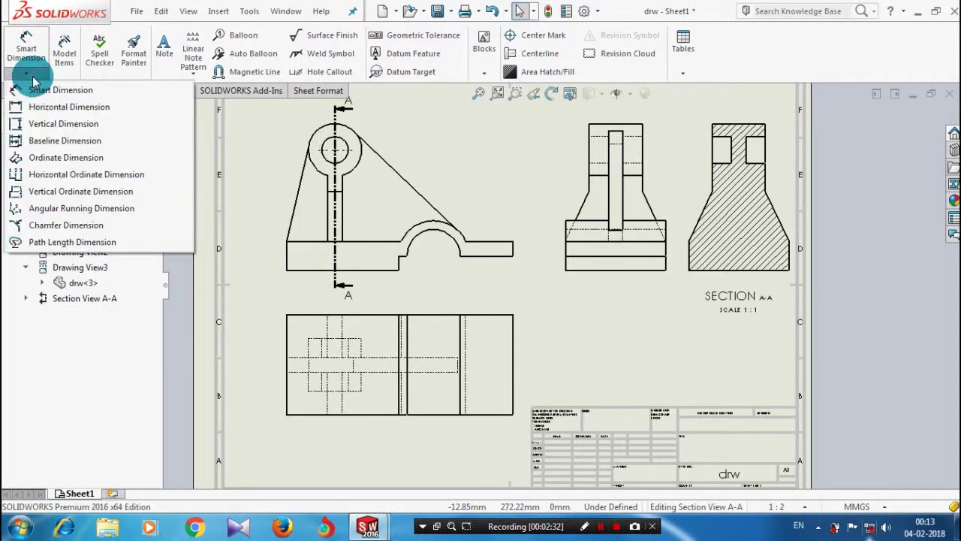
{"action": "left_click", "coordinate": [46, 90]}
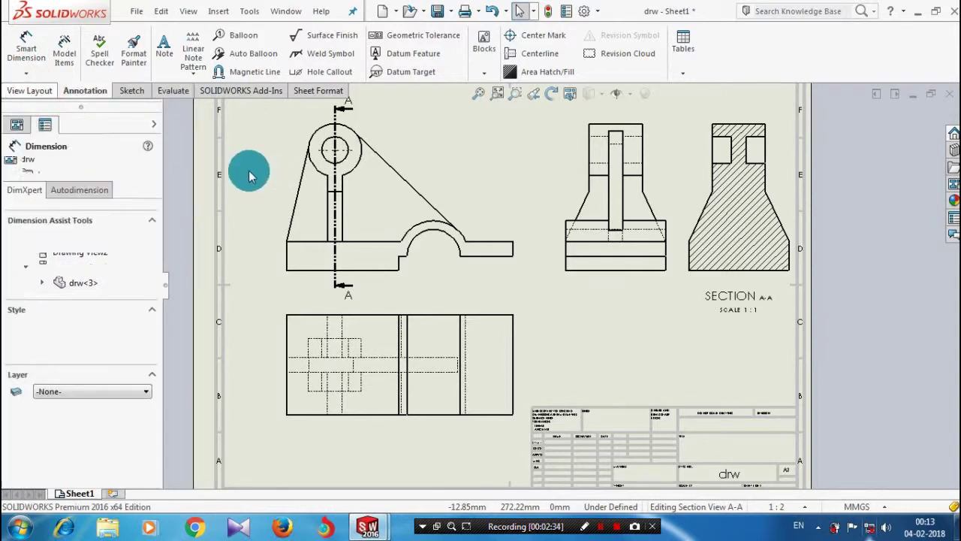
{"action": "left_click", "coordinate": [79, 190]}
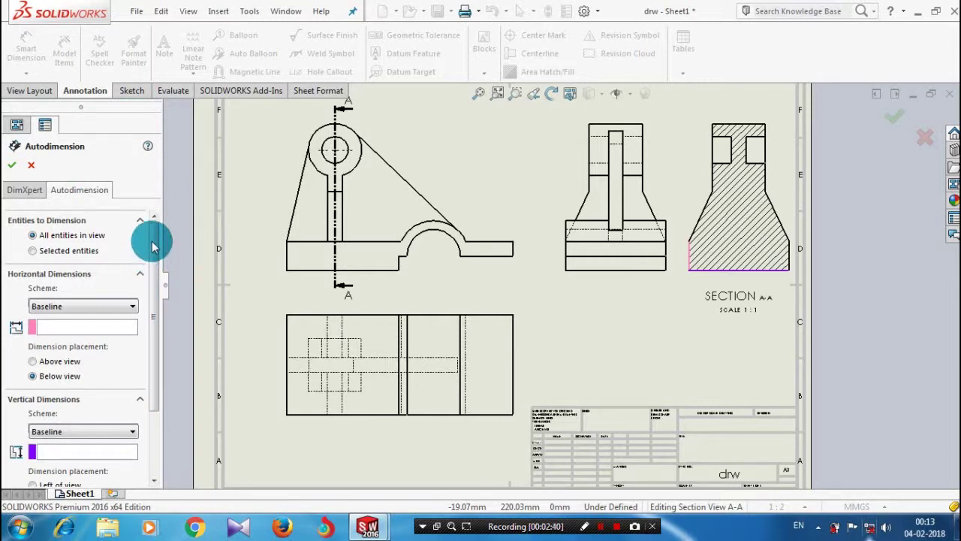
{"action": "left_click_drag", "start_coordinate": [152, 247], "coordinate": [150, 341]}
{"action": "left_click", "coordinate": [73, 475]}
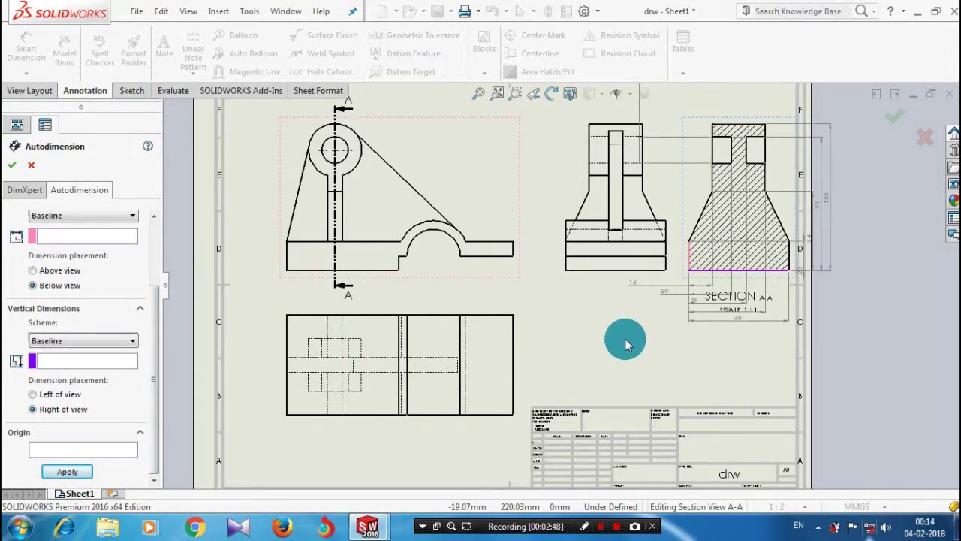
{"action": "key", "text": "f"}
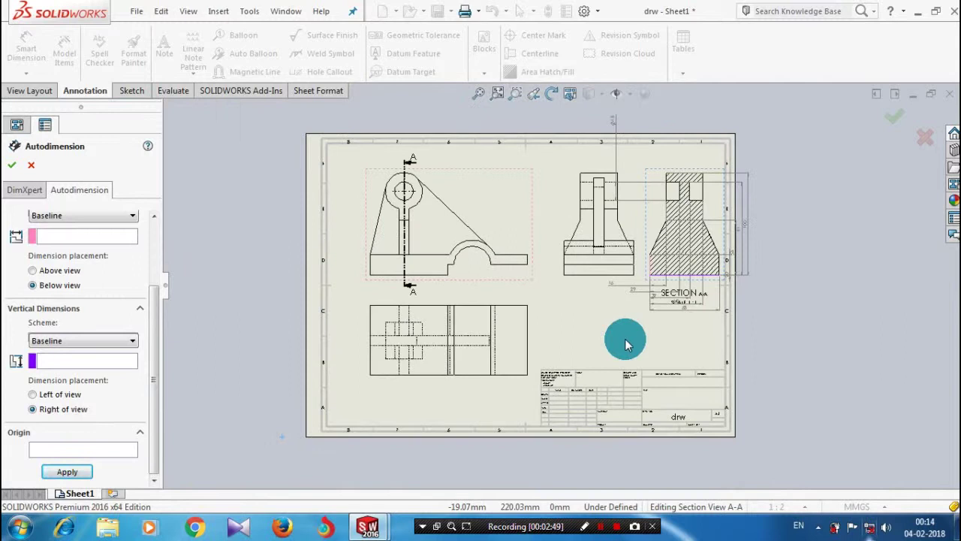
{"action": "left_click", "coordinate": [475, 248]}
{"action": "left_click", "coordinate": [473, 317]}
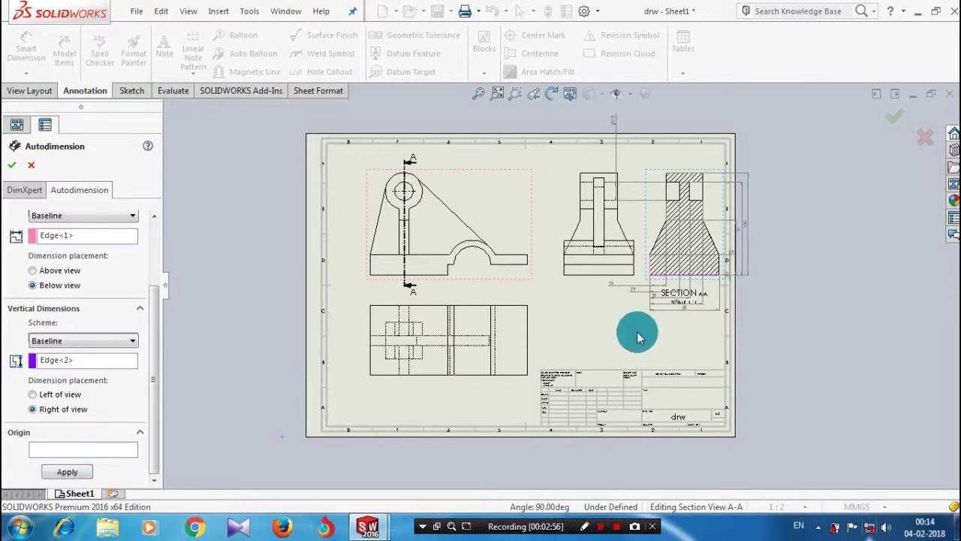
{"action": "left_click", "coordinate": [24, 191]}
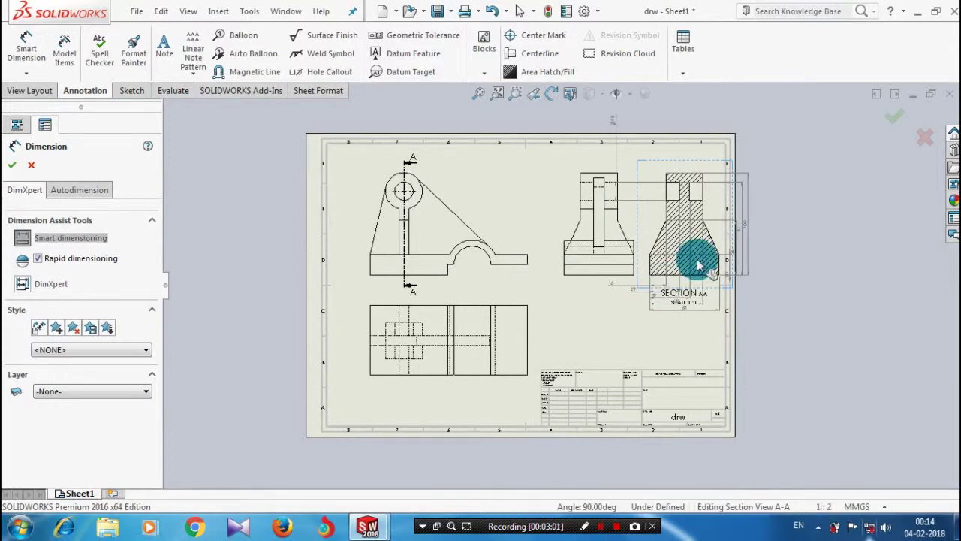
{"action": "scroll", "coordinate": [693, 264], "scroll_direction": "down", "scroll_amount": 6}
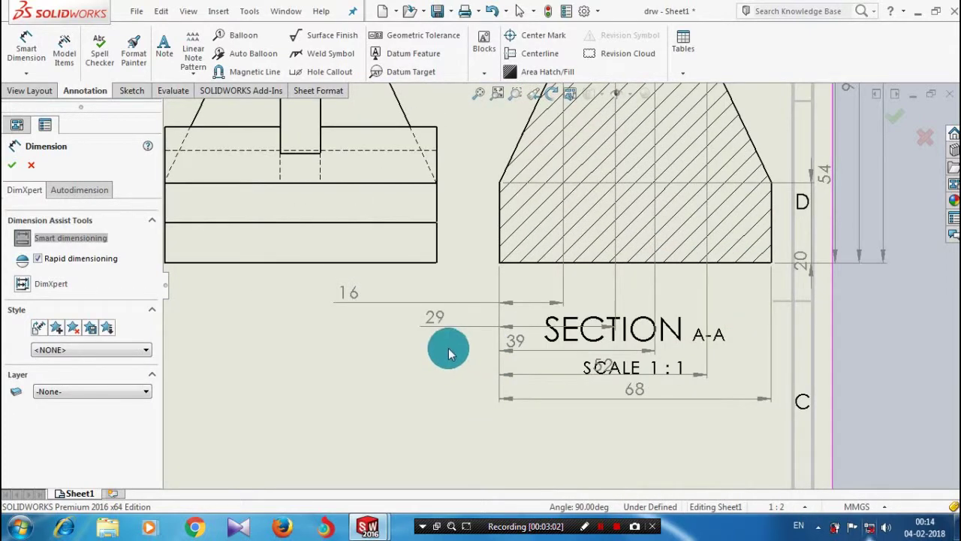
{"action": "scroll", "coordinate": [590, 371], "scroll_direction": "up", "scroll_amount": 3}
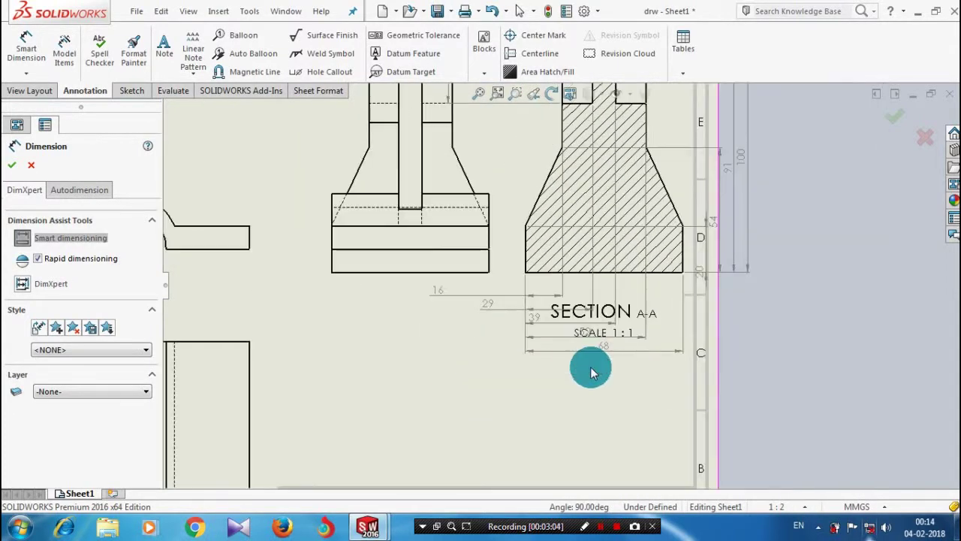
{"action": "key", "text": "f"}
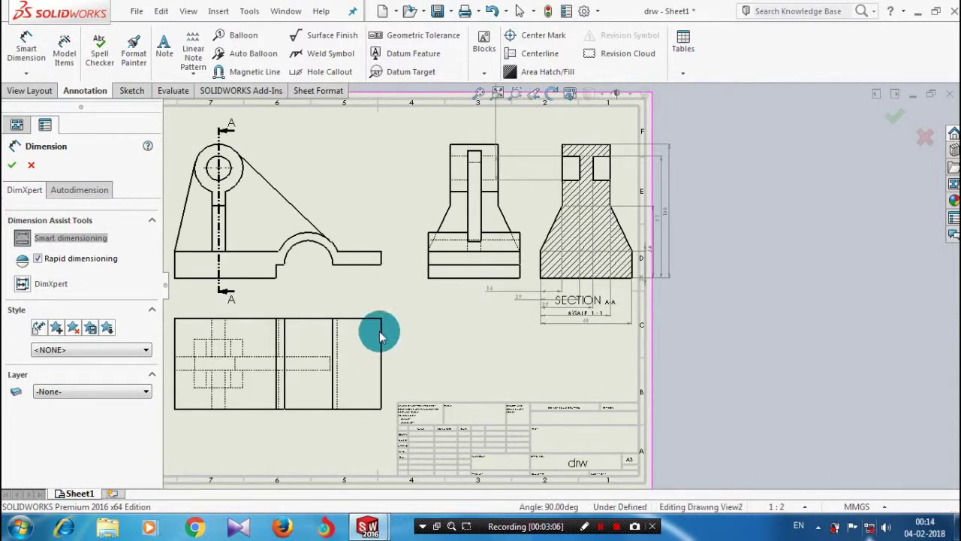
{"action": "left_click", "coordinate": [31, 165]}
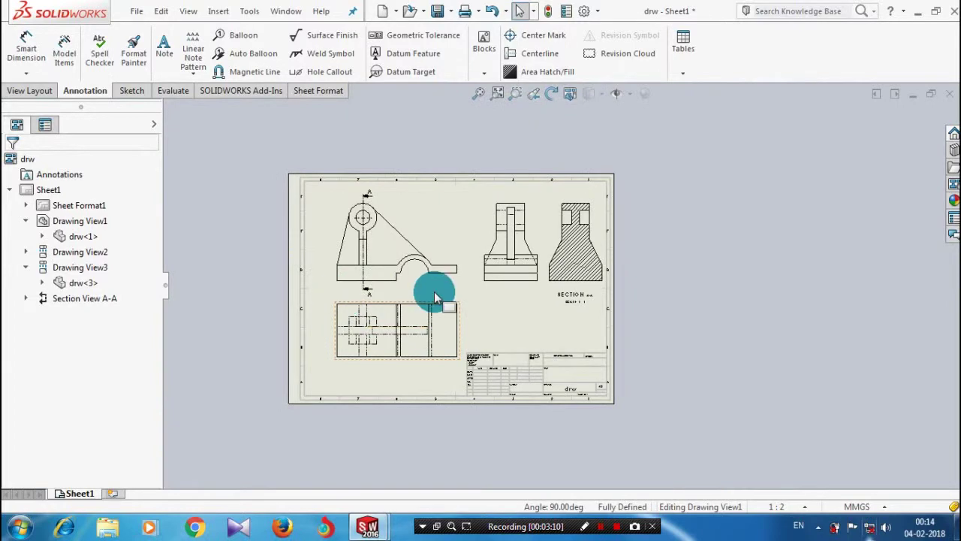
Dimension the top view's 154 width and 68 depth with Smart Dimension
{"action": "scroll", "coordinate": [579, 217], "scroll_direction": "down", "scroll_amount": 4}
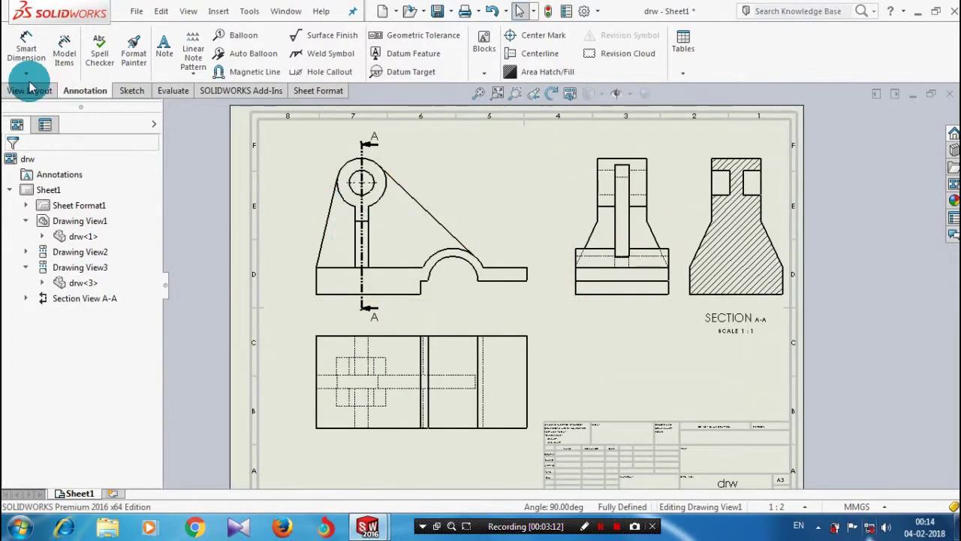
{"action": "left_click", "coordinate": [32, 75]}
{"action": "left_click", "coordinate": [96, 183]}
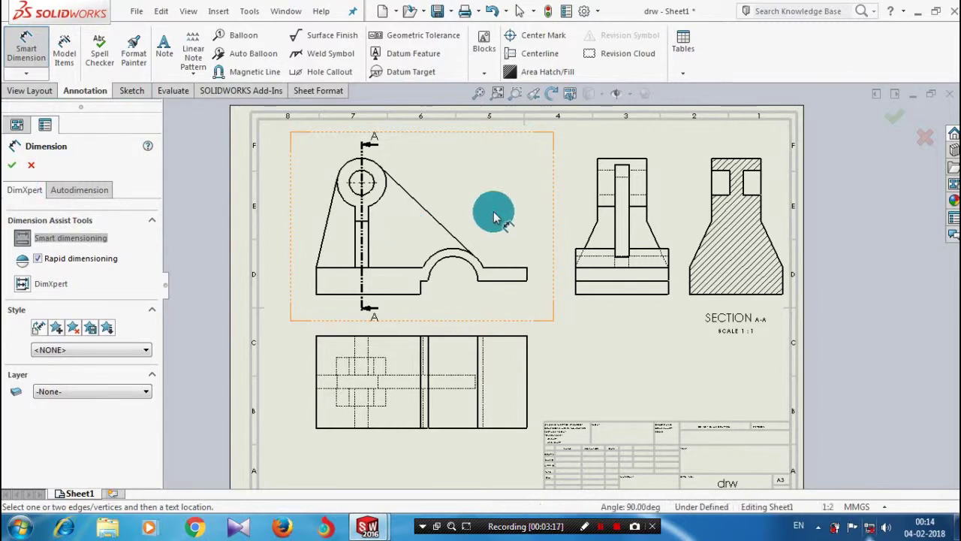
{"action": "scroll", "coordinate": [425, 222], "scroll_direction": "down", "scroll_amount": 2}
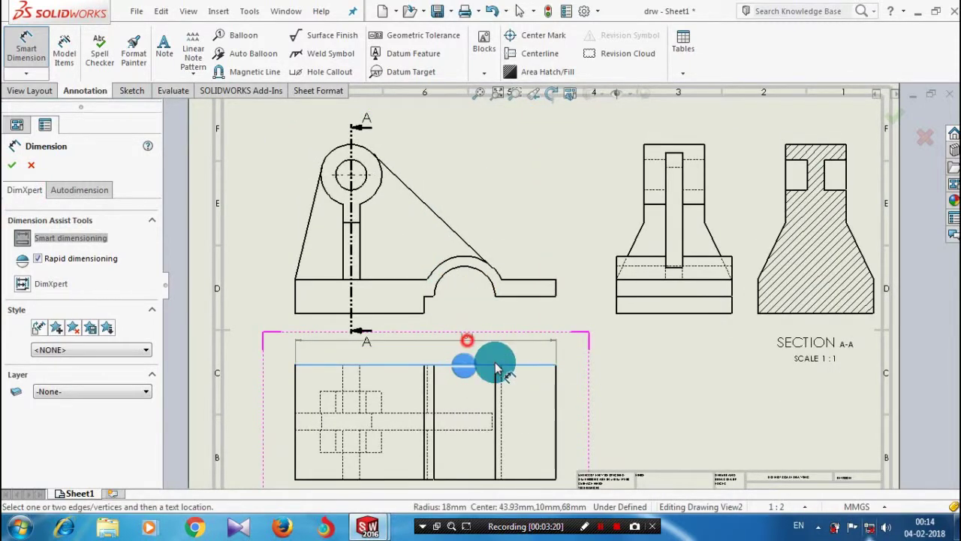
{"action": "left_click", "coordinate": [533, 338]}
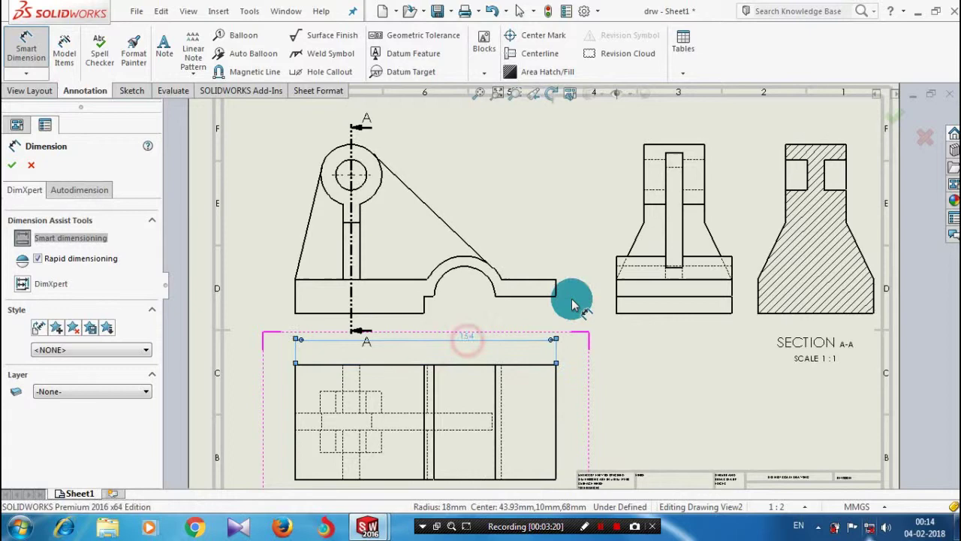
{"action": "left_click", "coordinate": [556, 406]}
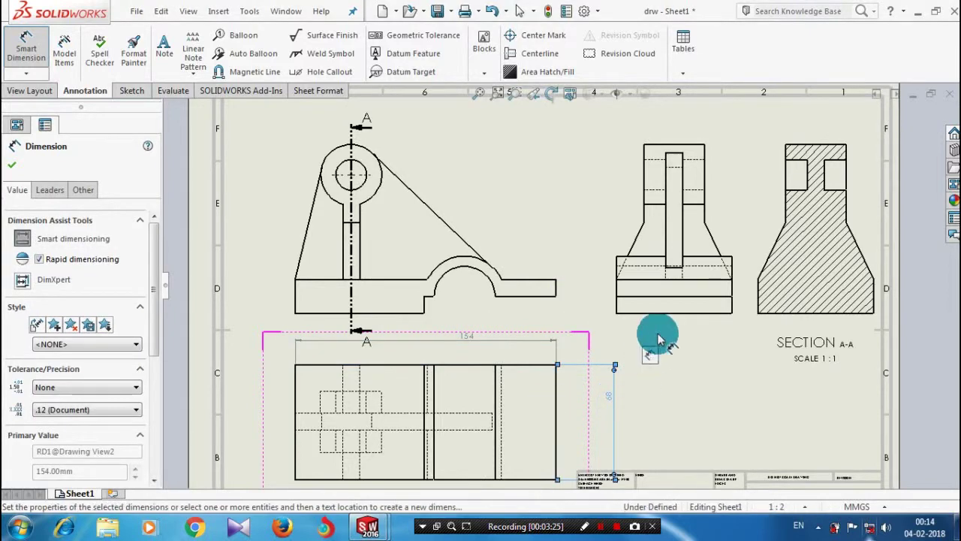
Dimension the front view: R18 hole, 20 base height, R24 and R18 cutout radii
{"action": "left_click", "coordinate": [366, 152]}
{"action": "left_click", "coordinate": [433, 134]}
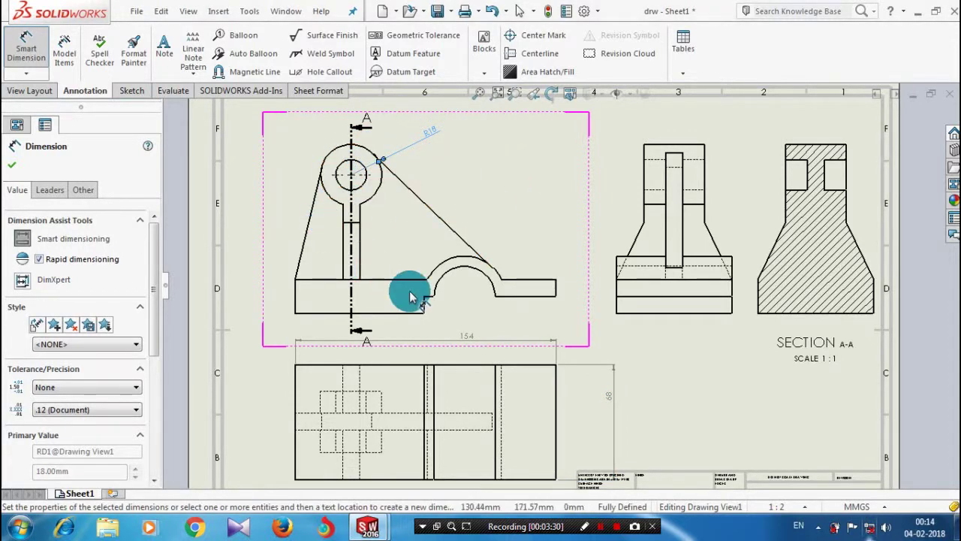
{"action": "left_click", "coordinate": [297, 302]}
{"action": "left_click", "coordinate": [273, 289]}
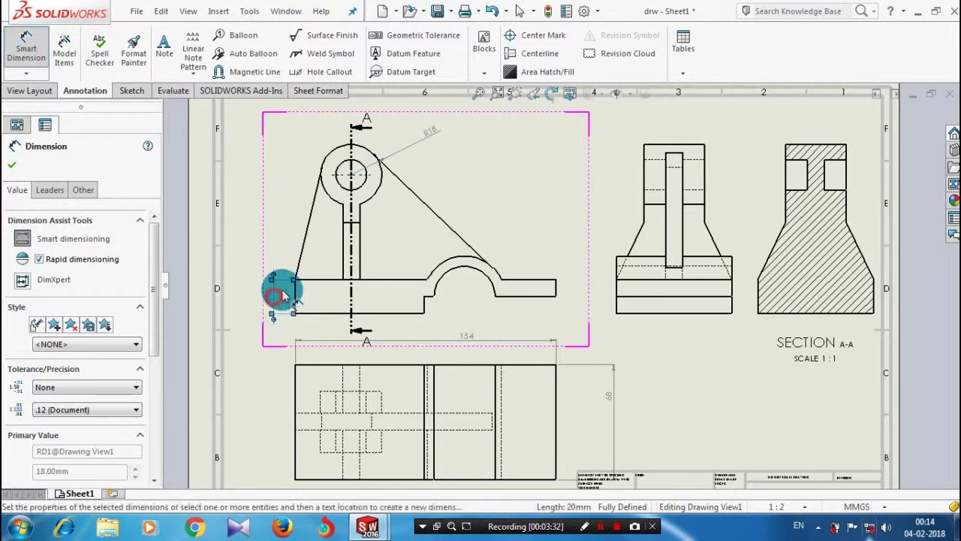
{"action": "left_click", "coordinate": [496, 270]}
{"action": "left_click", "coordinate": [493, 270]}
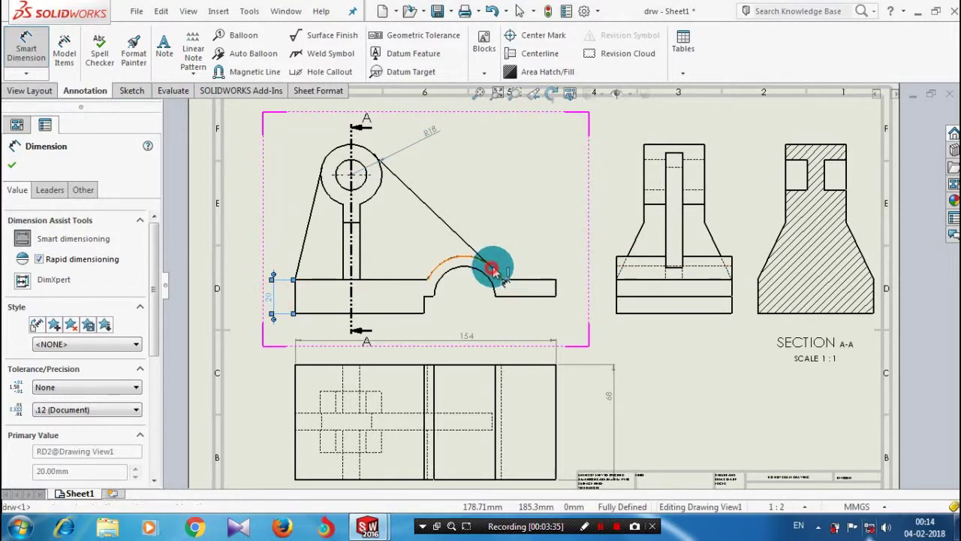
{"action": "left_click", "coordinate": [520, 208]}
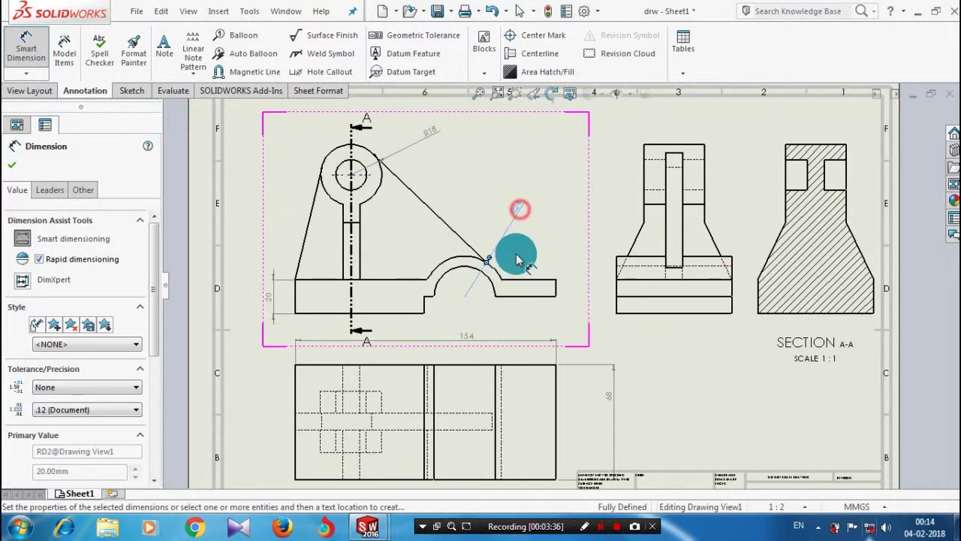
{"action": "left_click", "coordinate": [484, 282]}
{"action": "left_click", "coordinate": [548, 233]}
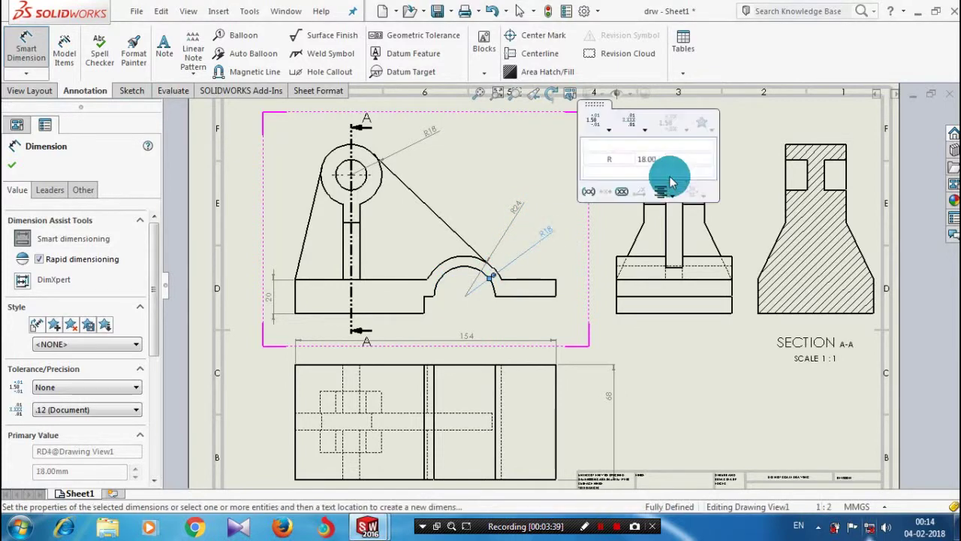
{"action": "left_click", "coordinate": [530, 155]}
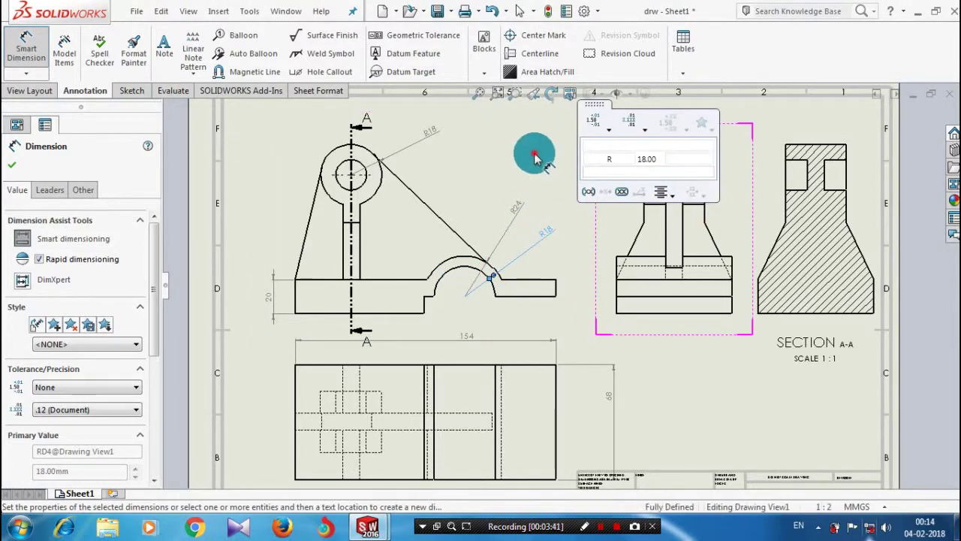
{"action": "left_click", "coordinate": [715, 230]}
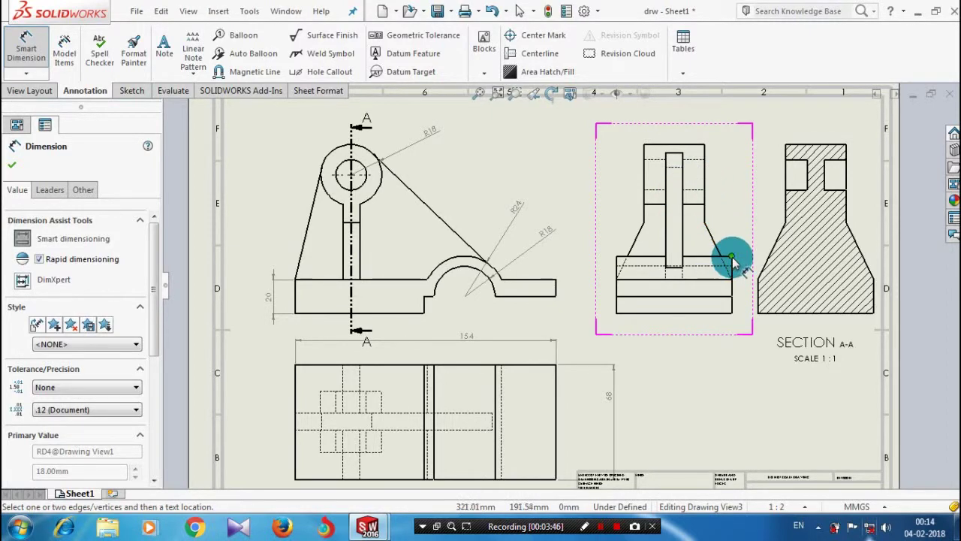
Dimension Section A-A with a 46 height and a 68 width
{"action": "scroll", "coordinate": [788, 177], "scroll_direction": "down", "scroll_amount": 2}
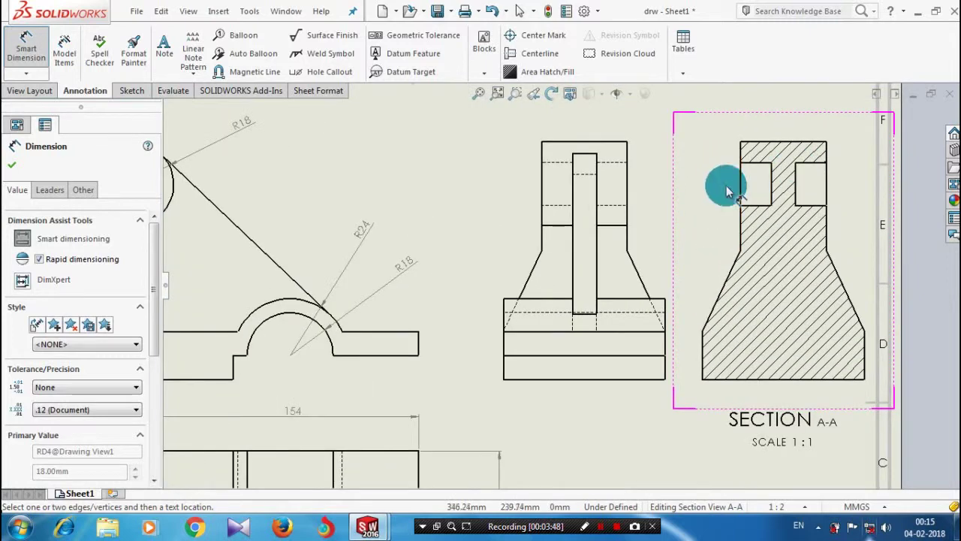
{"action": "left_click", "coordinate": [741, 184]}
{"action": "left_click", "coordinate": [712, 194]}
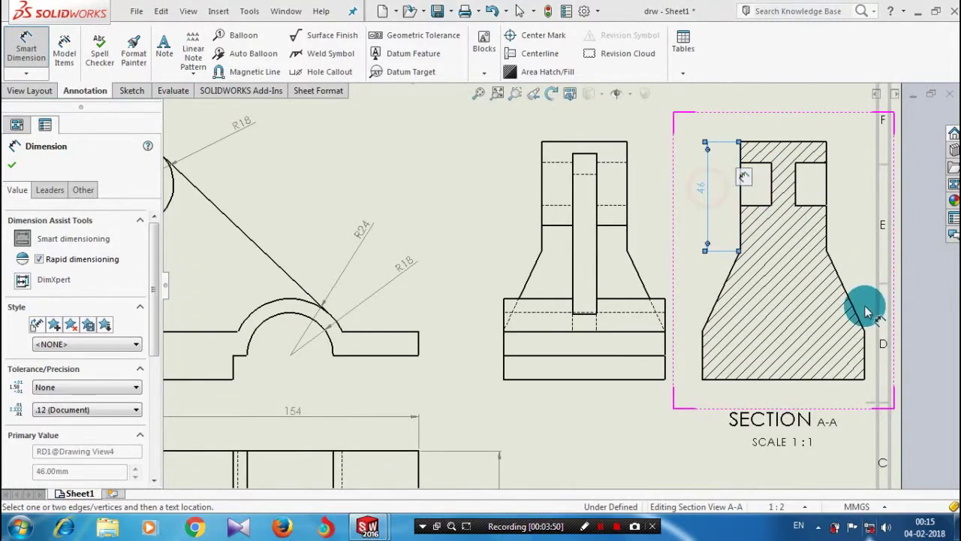
{"action": "scroll", "coordinate": [844, 300], "scroll_direction": "up", "scroll_amount": 2}
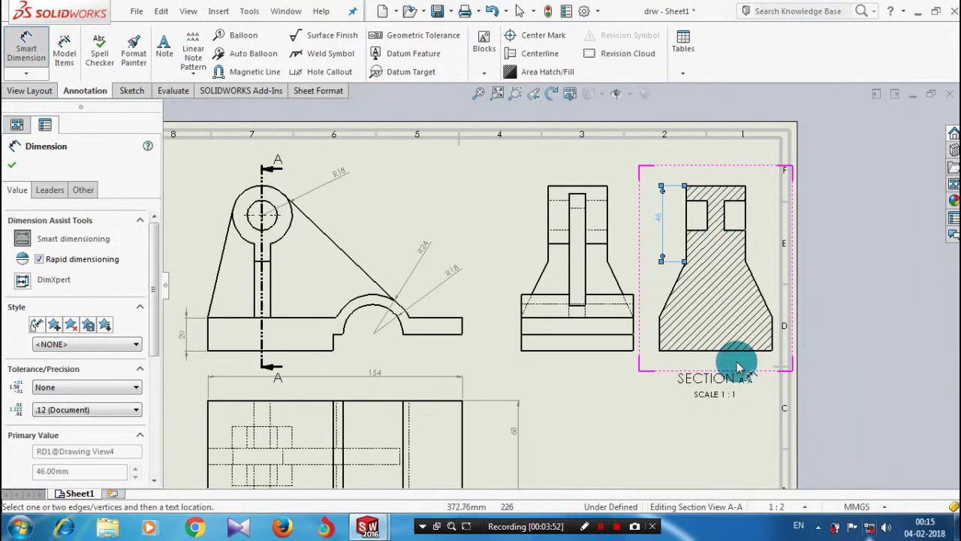
{"action": "left_click", "coordinate": [726, 351]}
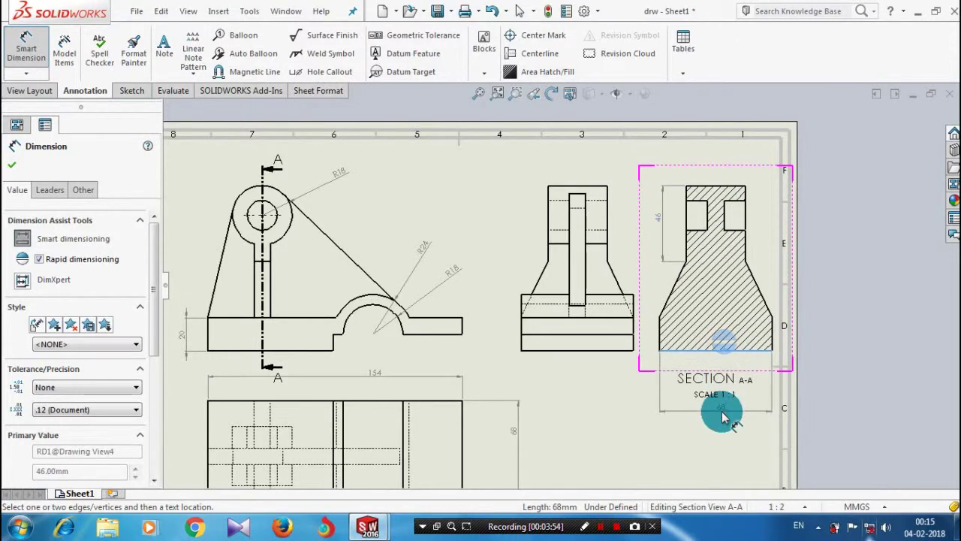
{"action": "left_click", "coordinate": [721, 410]}
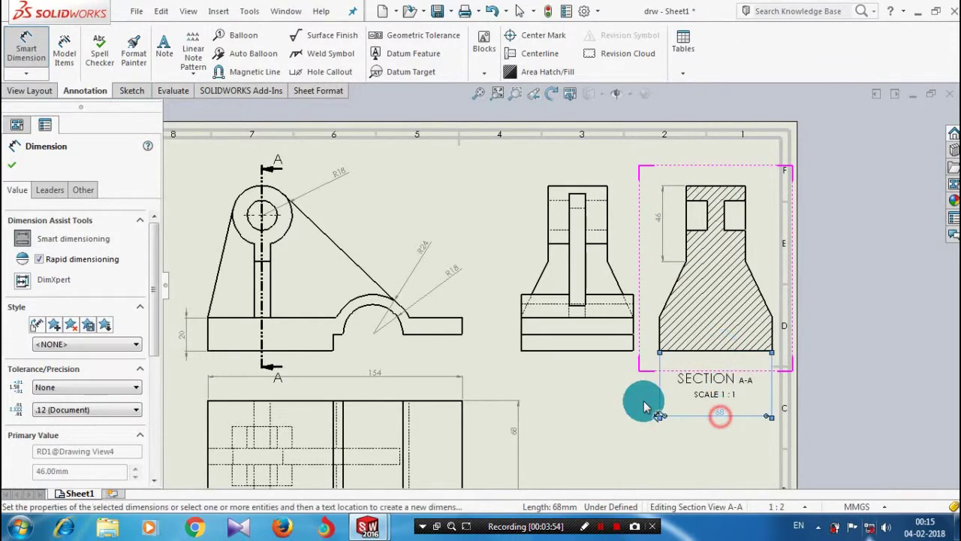
Add a 68 width dimension below the side view and fit the sheet
{"action": "left_click", "coordinate": [572, 350]}
{"action": "left_click", "coordinate": [579, 402]}
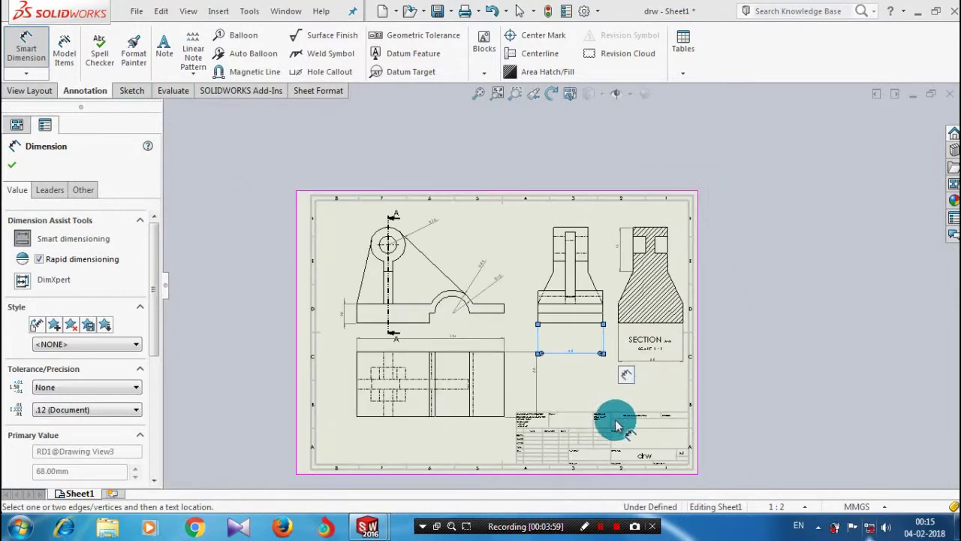
{"action": "key", "text": "f"}
{"action": "left_click", "coordinate": [579, 369]}
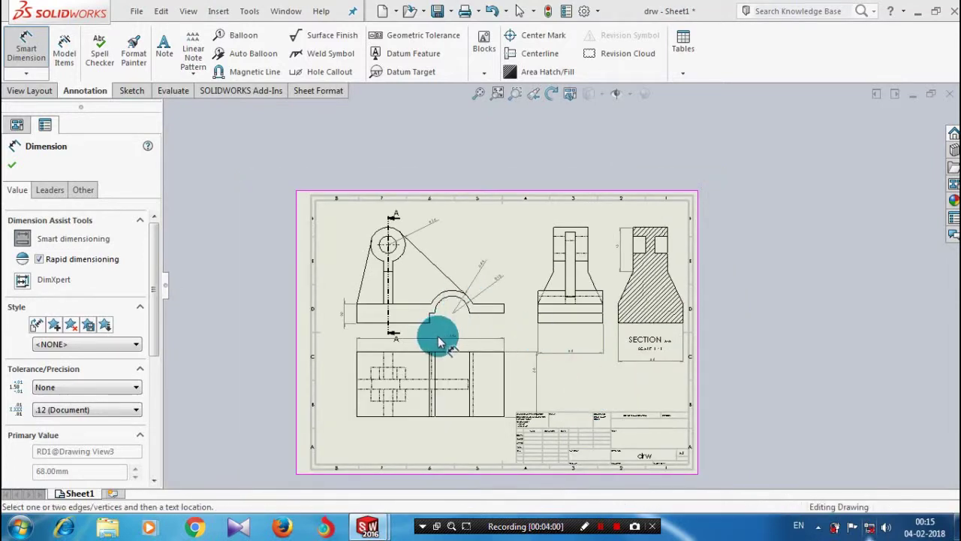
{"action": "scroll", "coordinate": [413, 346], "scroll_direction": "down", "scroll_amount": 2}
{"action": "scroll", "coordinate": [354, 279], "scroll_direction": "down", "scroll_amount": 1}
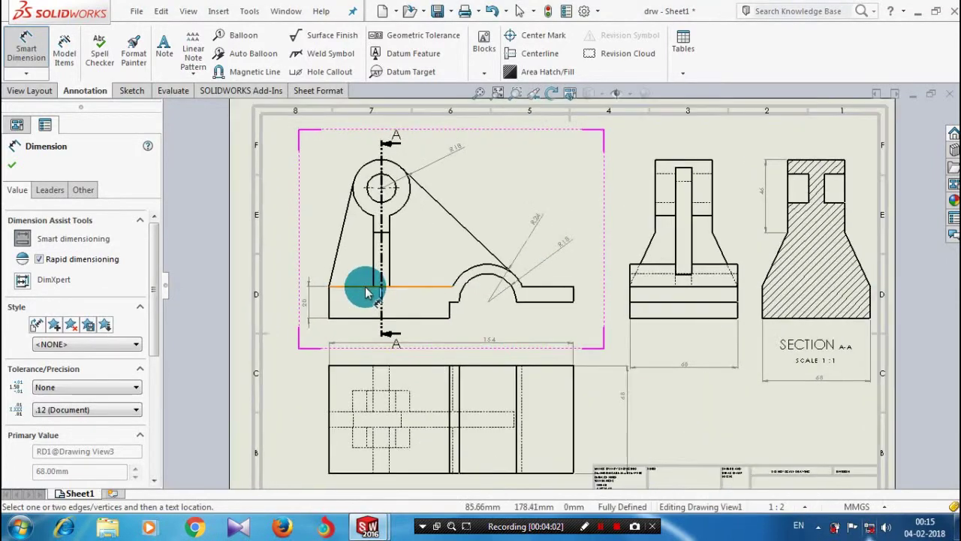
{"action": "scroll", "coordinate": [439, 428], "scroll_direction": "up", "scroll_amount": 1}
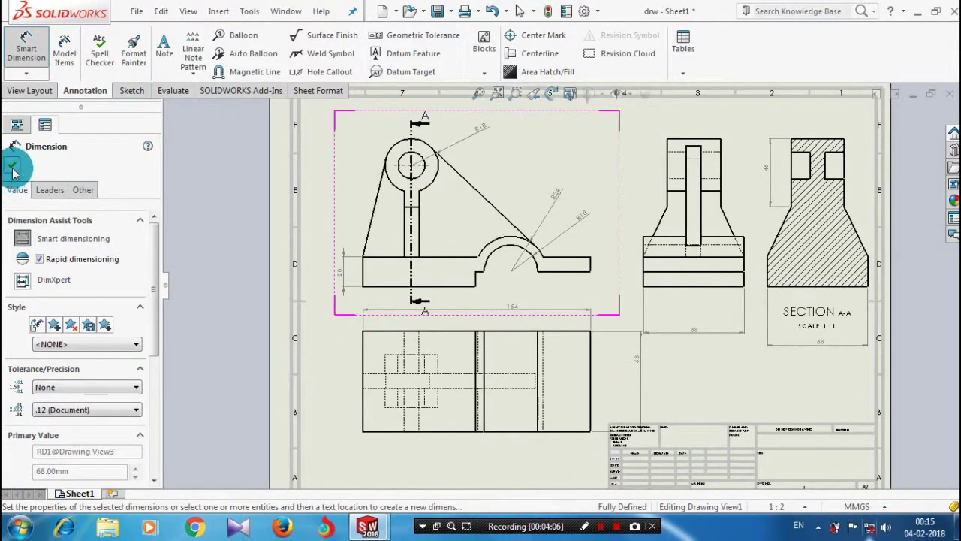
Switch the 68 dimension off the document font to Century Gothic at 10 units high
{"action": "left_click", "coordinate": [64, 190]}
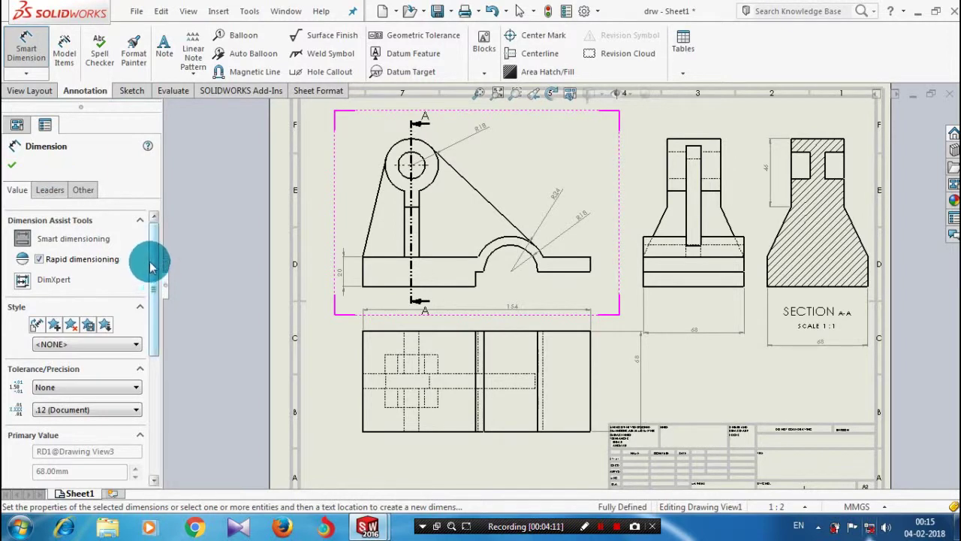
{"action": "left_click", "coordinate": [81, 190]}
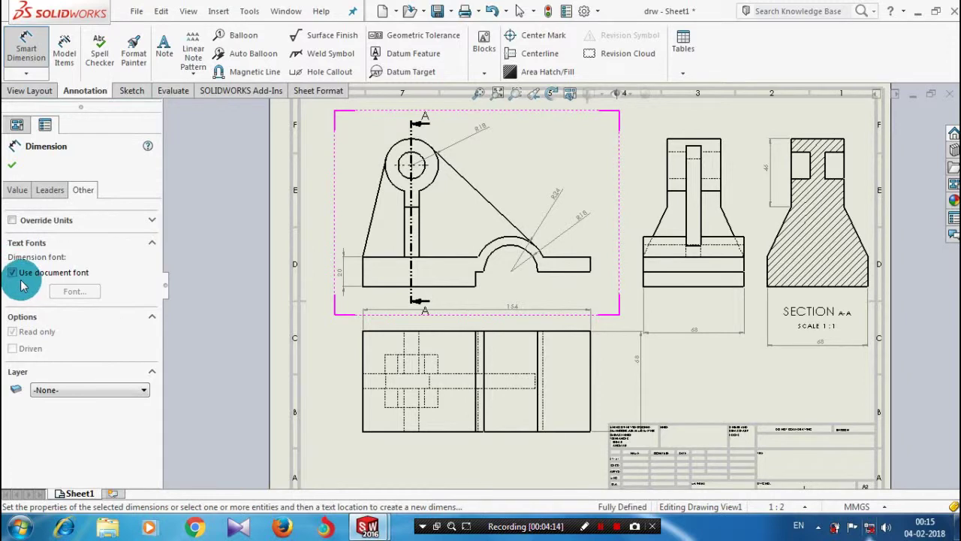
{"action": "left_click", "coordinate": [12, 273]}
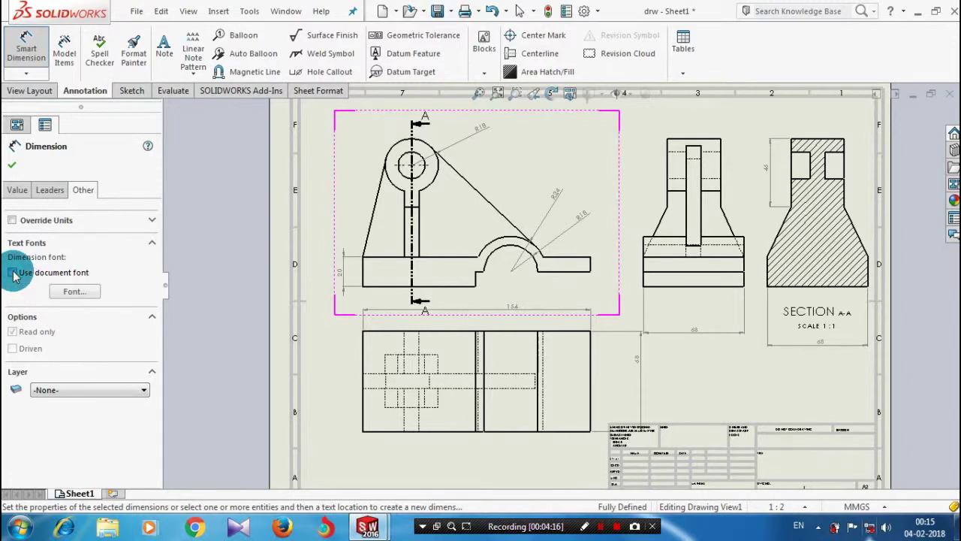
{"action": "left_click", "coordinate": [69, 293]}
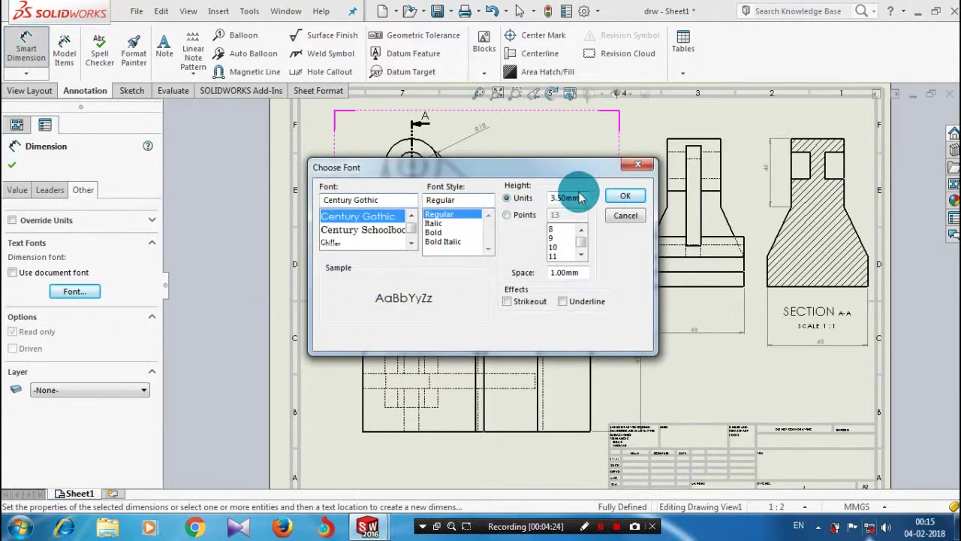
{"action": "left_click_drag", "start_coordinate": [580, 197], "coordinate": [493, 194]}
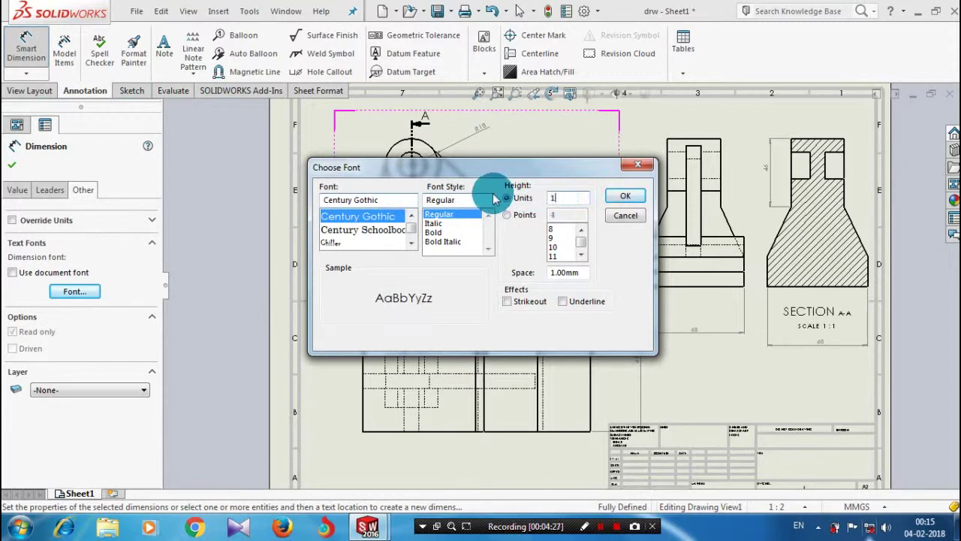
{"action": "left_click", "coordinate": [627, 199]}
{"action": "scroll", "coordinate": [603, 236], "scroll_direction": "up", "scroll_amount": 1}
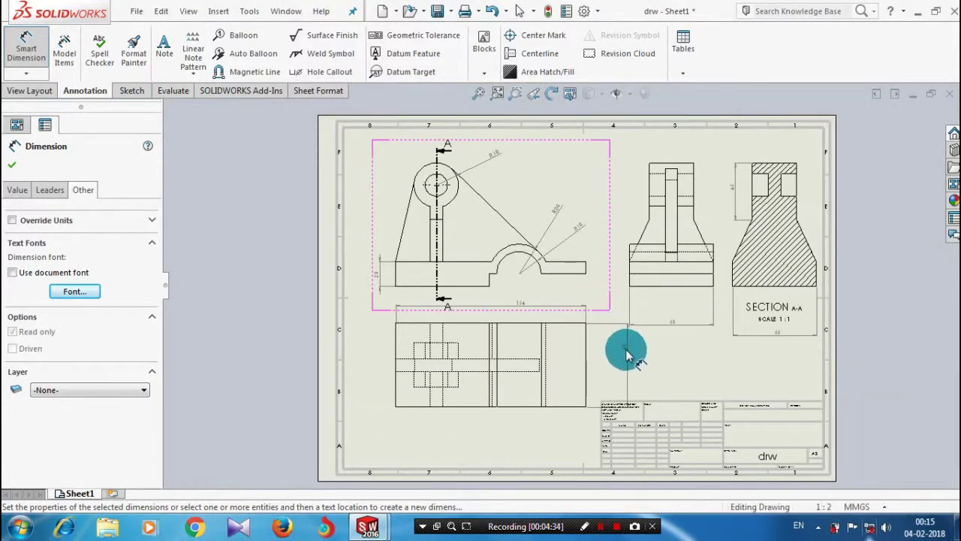
Accept the edit so the side view's 68 dimension displays in 10-high lettering
{"action": "scroll", "coordinate": [578, 234], "scroll_direction": "down", "scroll_amount": 2}
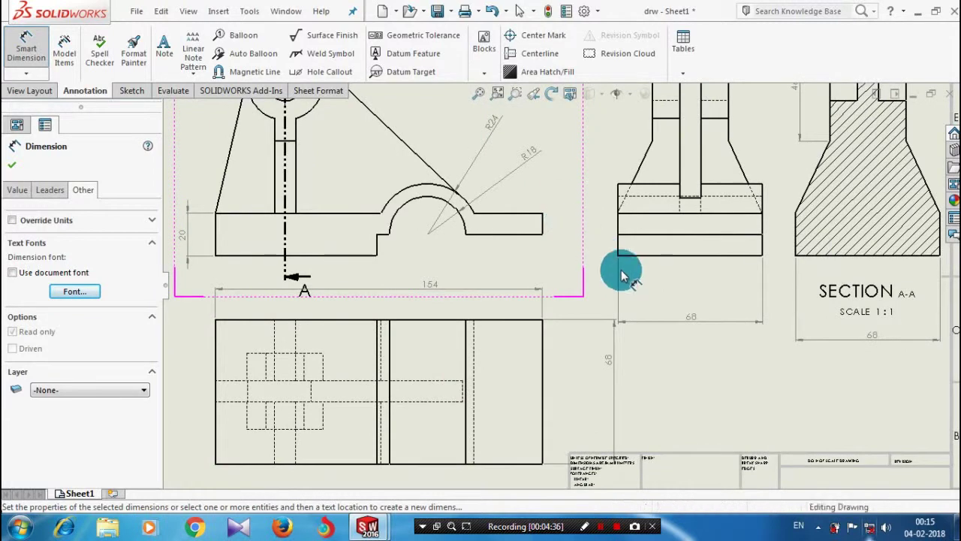
{"action": "scroll", "coordinate": [623, 277], "scroll_direction": "up", "scroll_amount": 2}
{"action": "scroll", "coordinate": [623, 278], "scroll_direction": "up", "scroll_amount": 2}
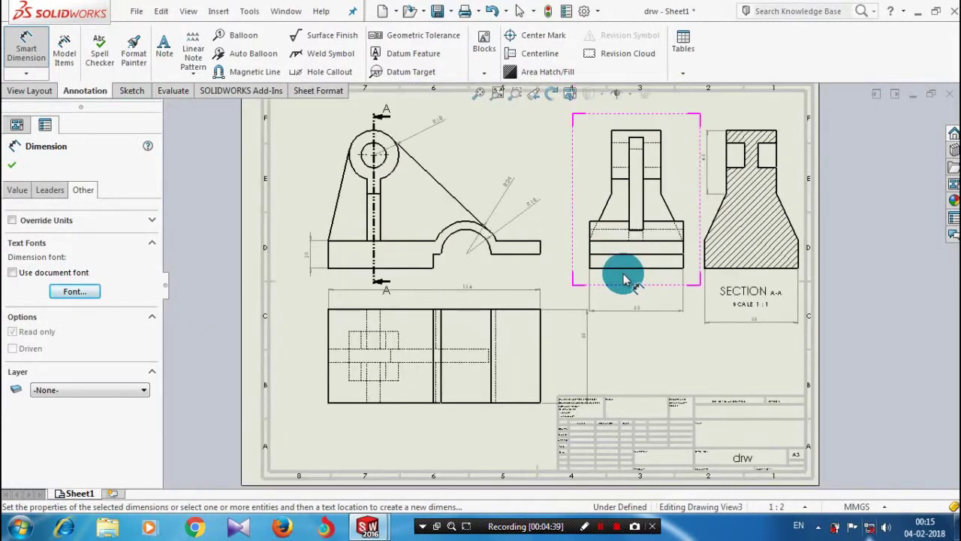
{"action": "scroll", "coordinate": [624, 278], "scroll_direction": "down", "scroll_amount": 1}
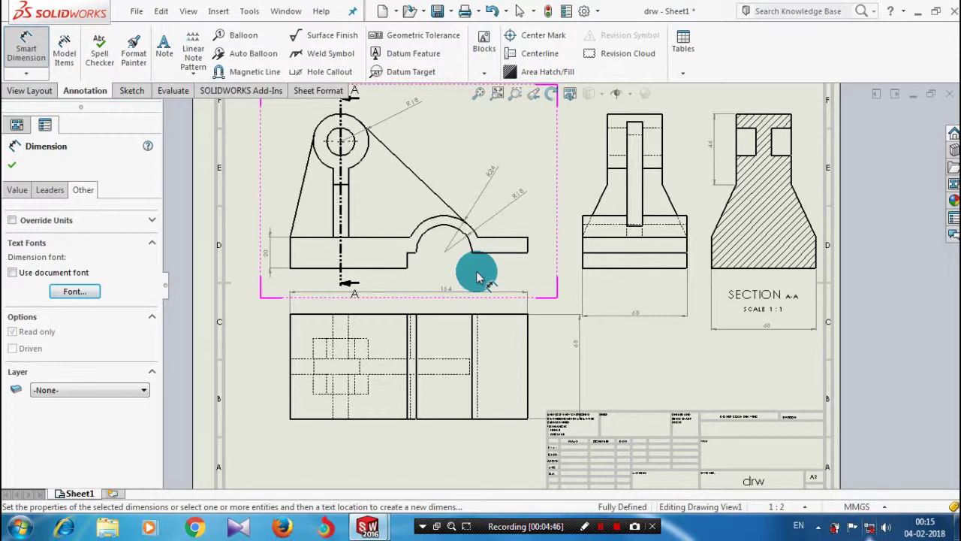
{"action": "scroll", "coordinate": [478, 278], "scroll_direction": "up", "scroll_amount": 1}
{"action": "scroll", "coordinate": [450, 274], "scroll_direction": "down", "scroll_amount": 1}
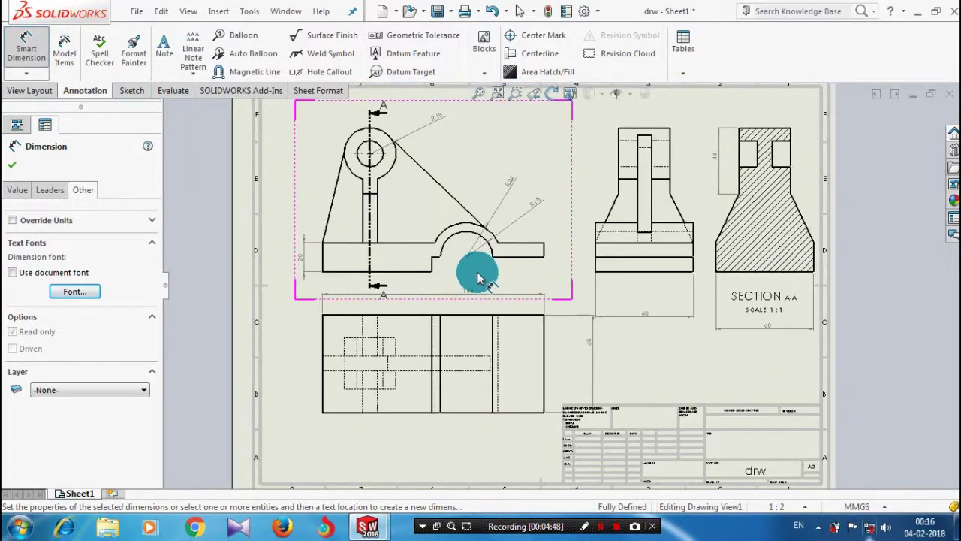
{"action": "left_click", "coordinate": [16, 164]}
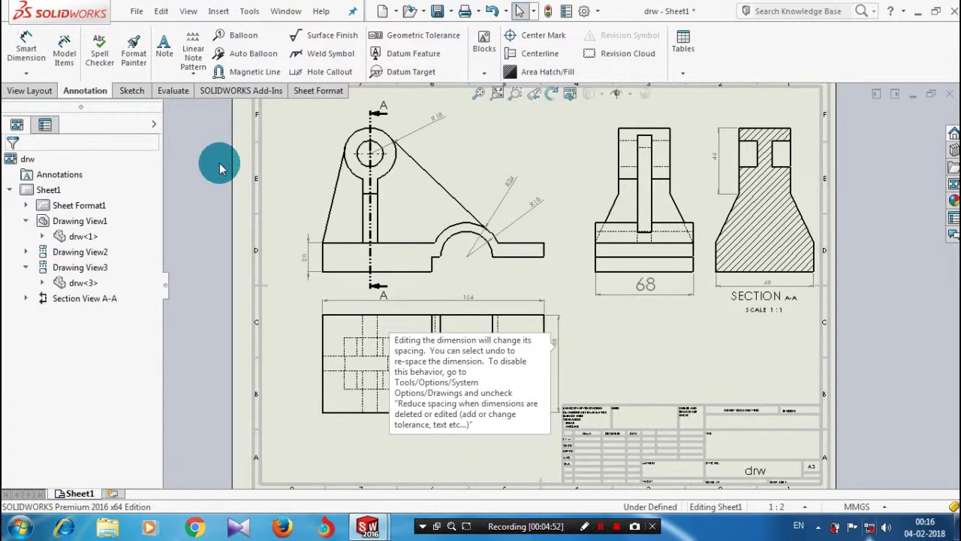